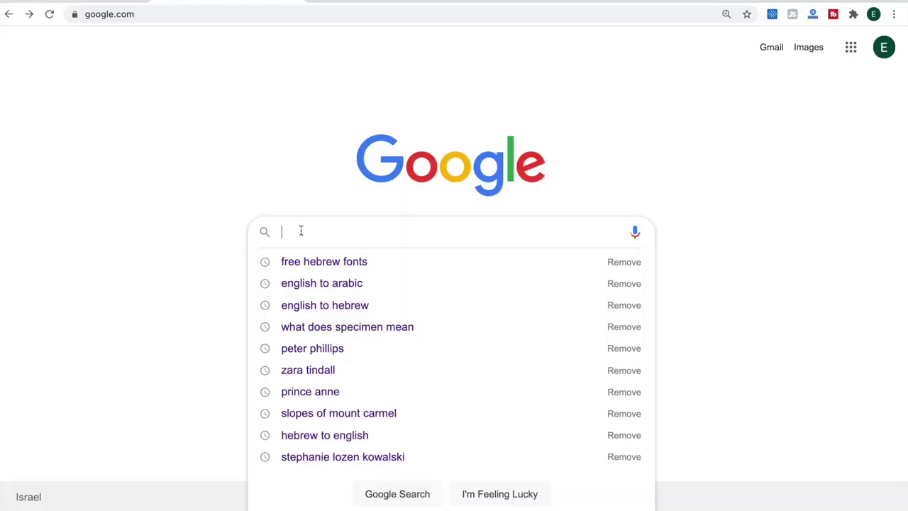
# Step: Search 'free hebrew fonts', open freefonts.co.il, and screenshot its font list page
pyautogui.write('FREE')
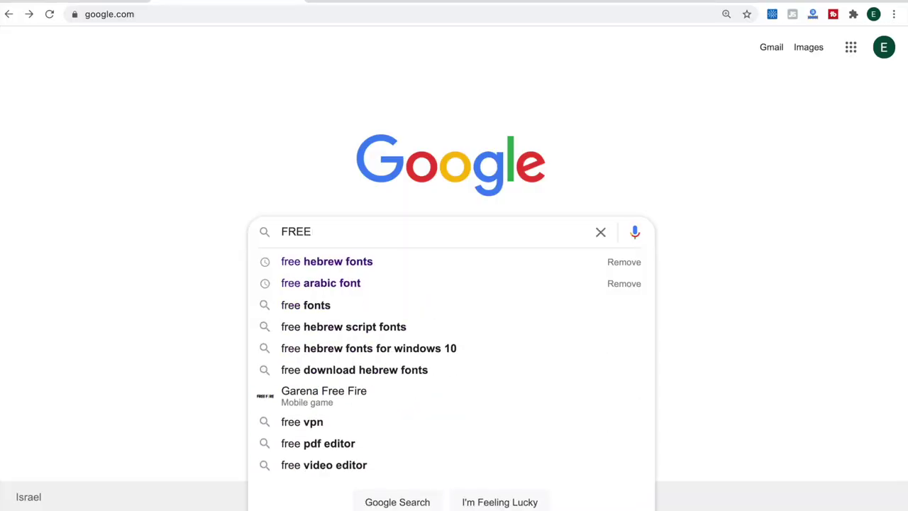
pyautogui.click(325, 264)
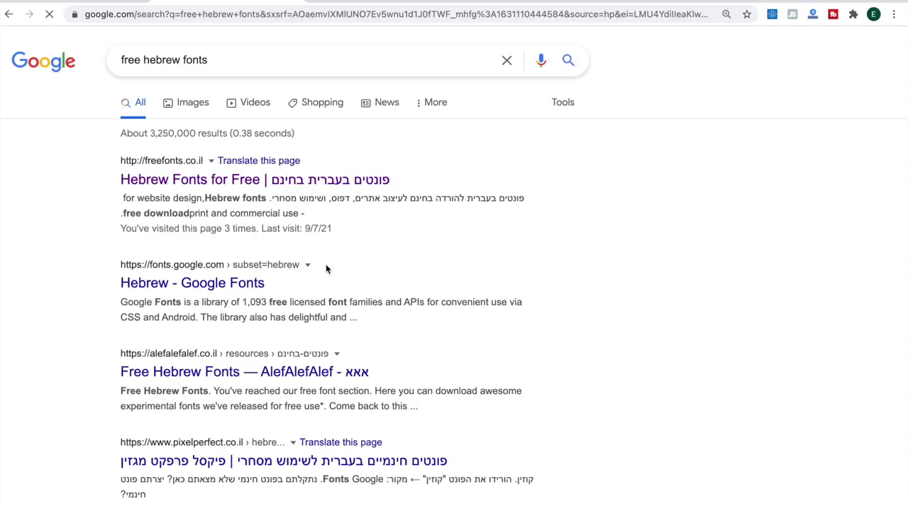
pyautogui.click(229, 185)
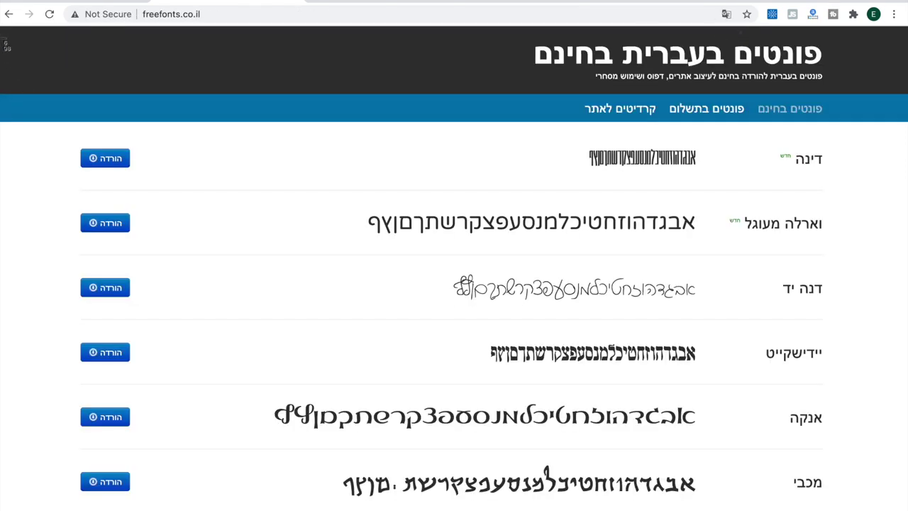
pyautogui.moveTo(3, 29); pyautogui.dragTo(901, 509)
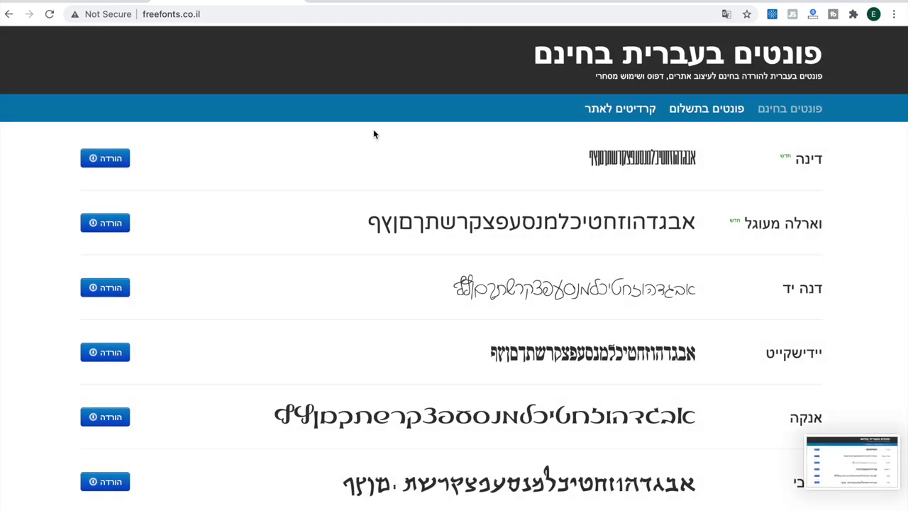
# Step: Create a new 2880×1800 image from the Default template in Pixelmator Pro
pyautogui.click(616, 495)
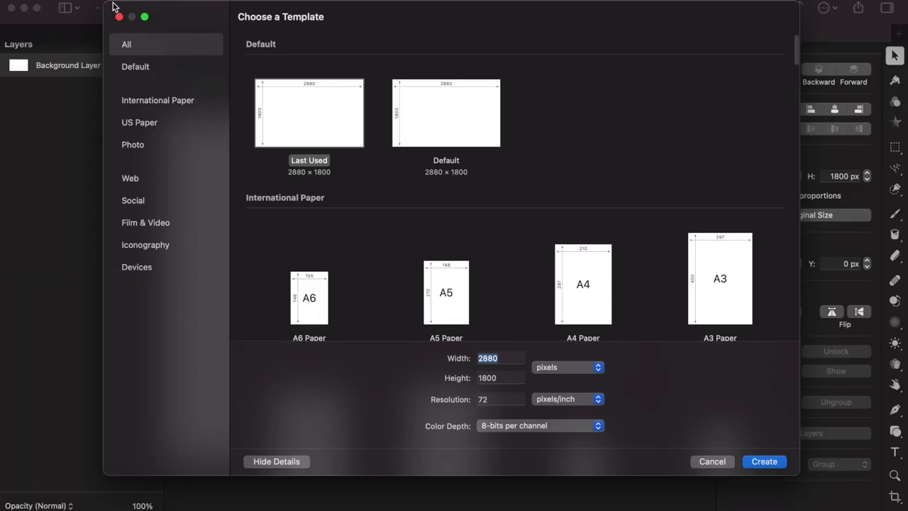
pyautogui.doubleClick(464, 124)
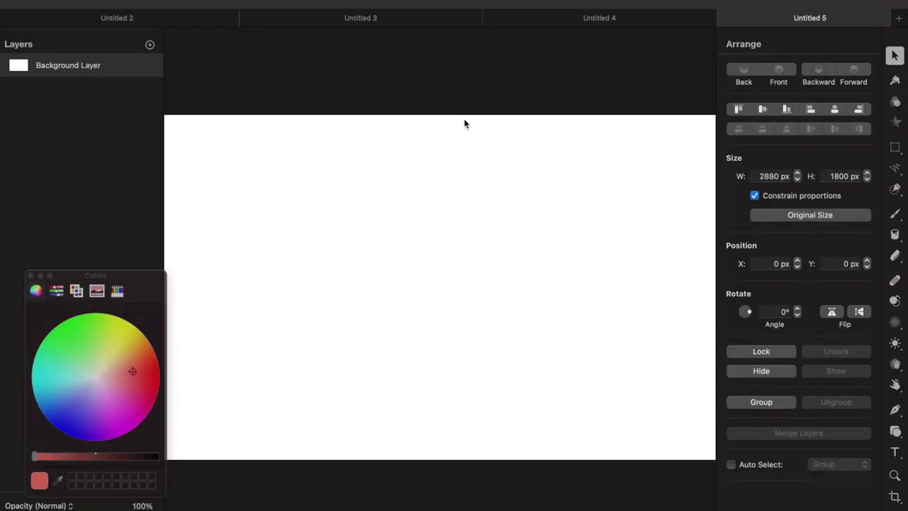
pyautogui.click(31, 276)
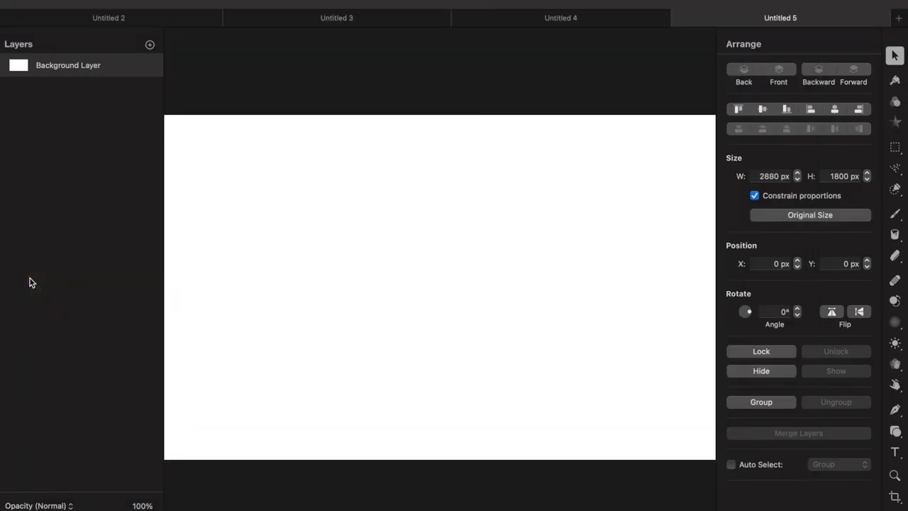
# Step: Drop the desktop fonts screenshot onto the canvas, then enlarge it and shift it down-right
pyautogui.moveTo(42, 10)
pyautogui.click(37, 7)
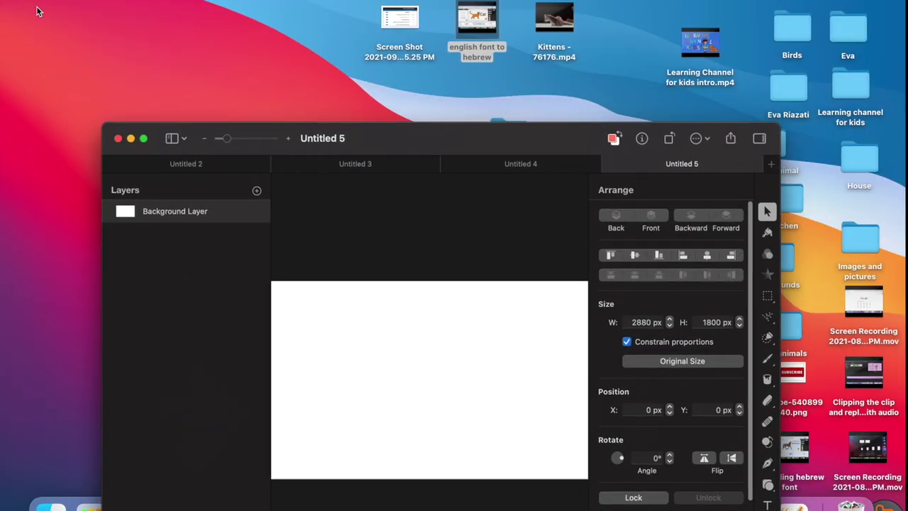
pyautogui.moveTo(402, 17); pyautogui.dragTo(392, 346)
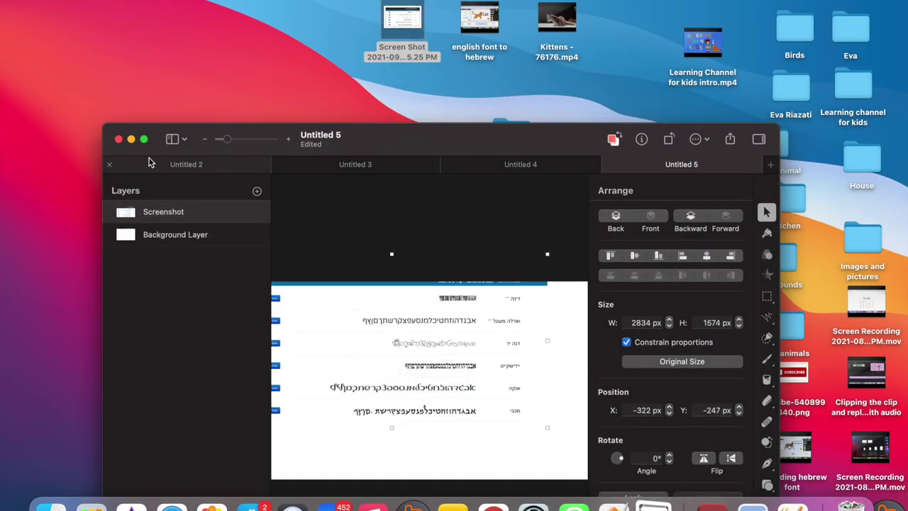
pyautogui.click(144, 140)
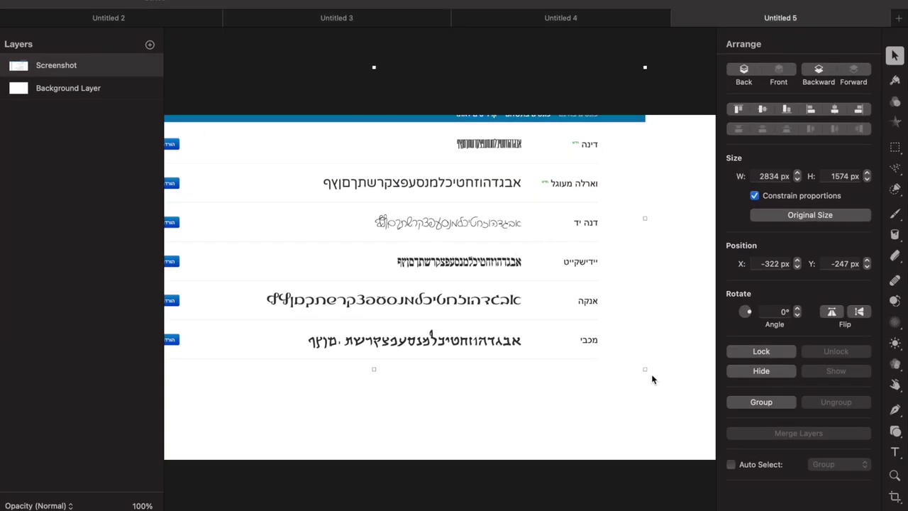
pyautogui.moveTo(645, 369); pyautogui.dragTo(716, 450)
pyautogui.moveTo(571, 280); pyautogui.dragTo(585, 322)
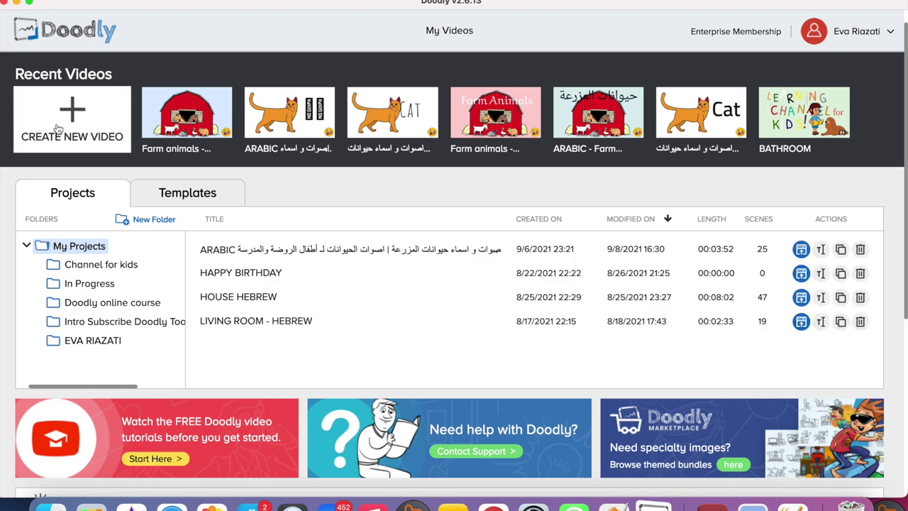
# Step: Open Farm animals - HEBREW, scroll the text fonts to Lora, and screenshot that font panel
pyautogui.click(157, 117)
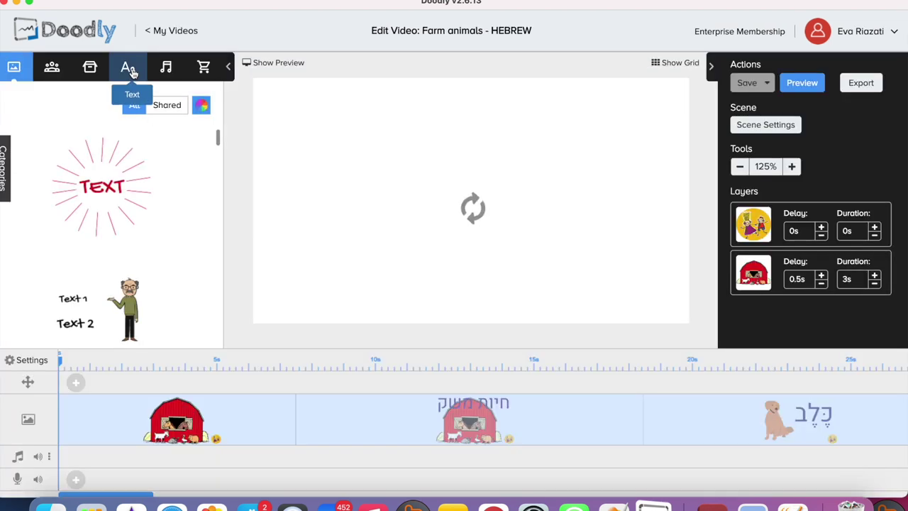
pyautogui.click(131, 71)
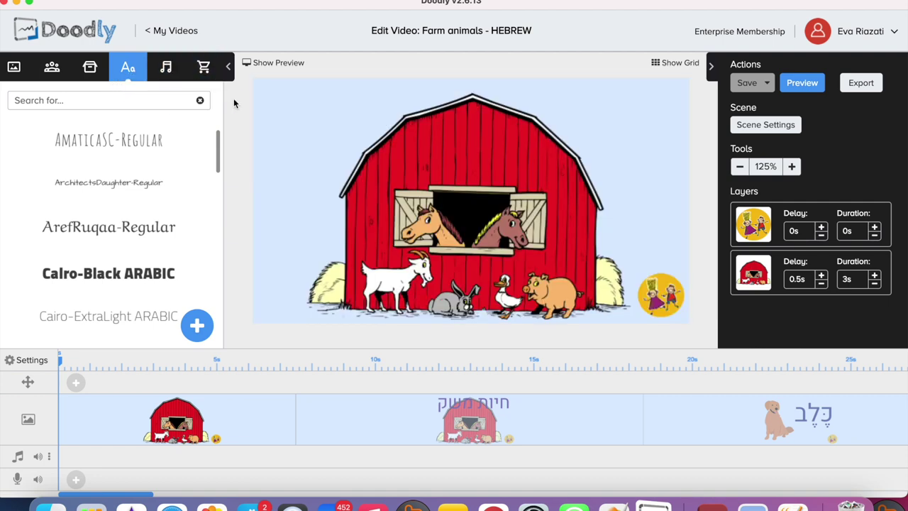
pyautogui.moveTo(221, 136); pyautogui.dragTo(219, 280)
pyautogui.press('super+shift+4')
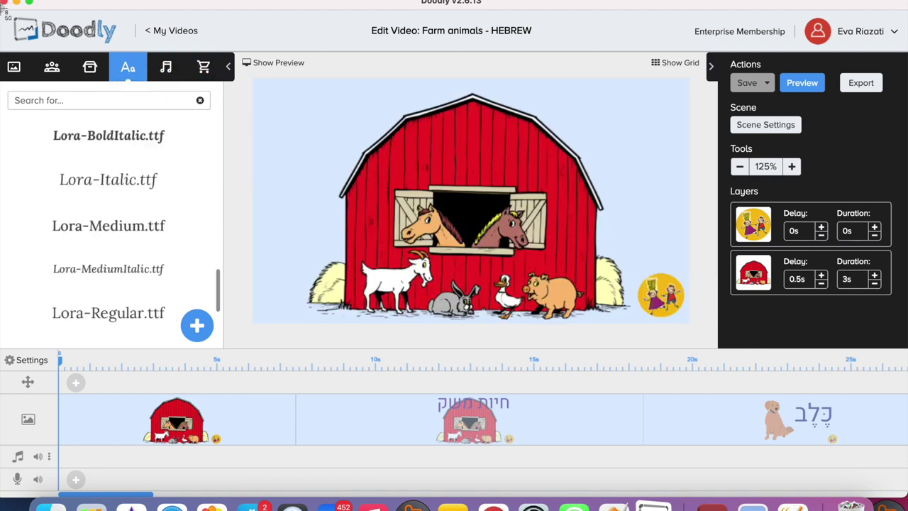
pyautogui.moveTo(0, 8); pyautogui.dragTo(225, 356)
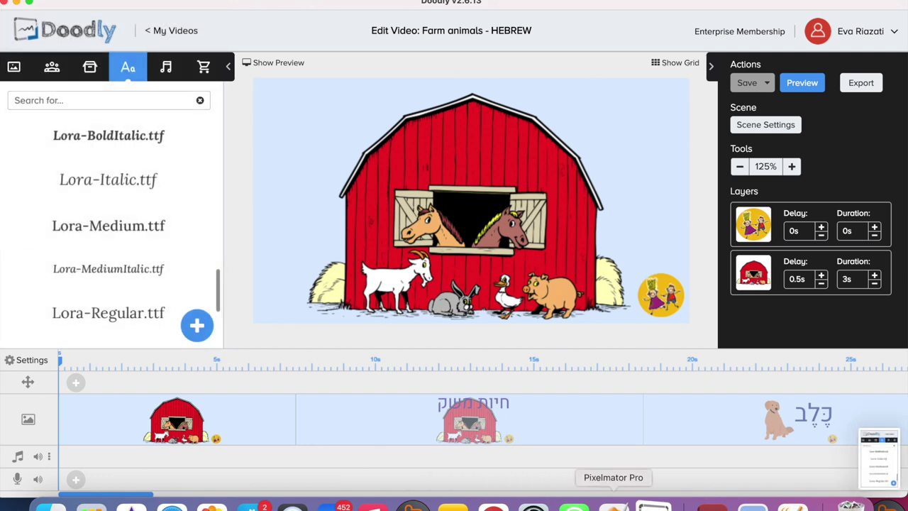
# Step: Shrink the Hebrew fonts screenshot and drop the new Doodly screenshot file onto the canvas
pyautogui.click(613, 505)
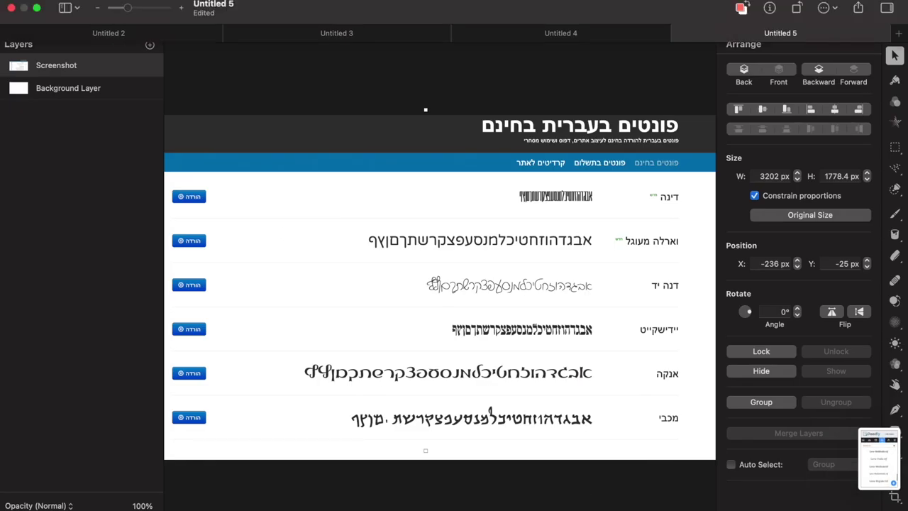
pyautogui.click(36, 8)
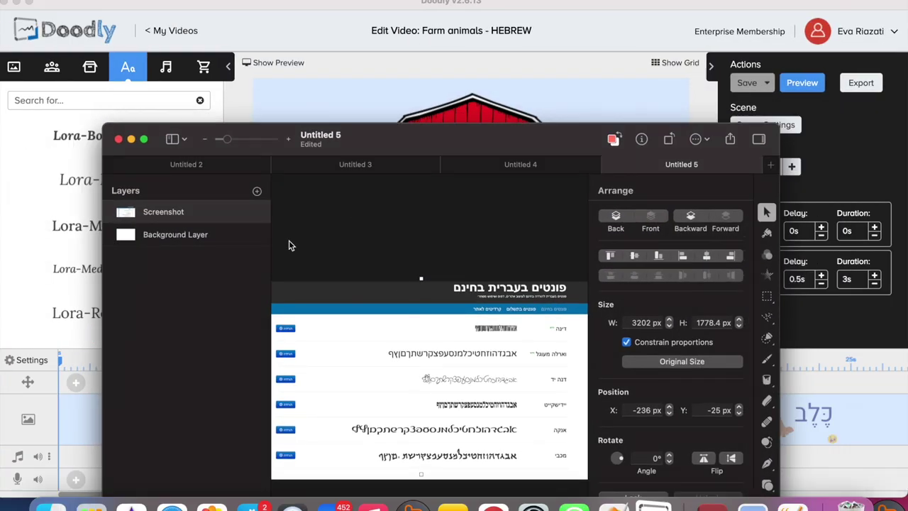
pyautogui.click(5, 3)
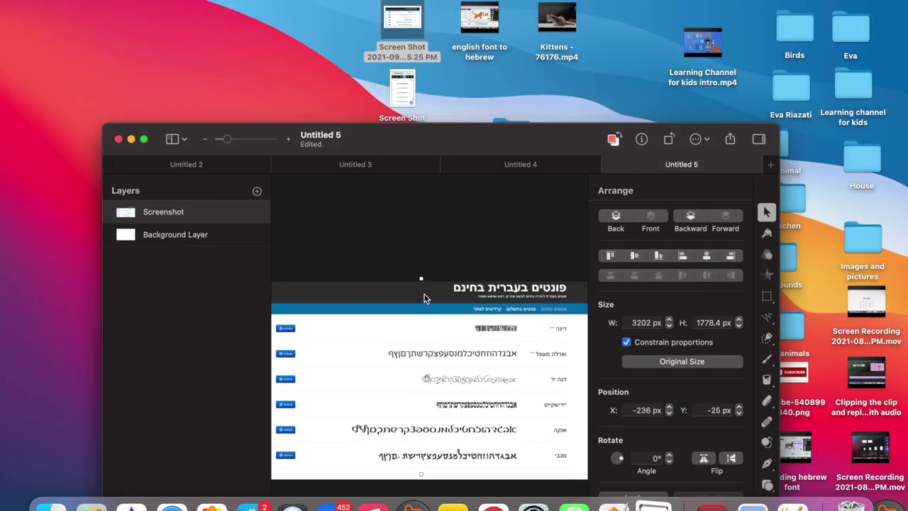
pyautogui.moveTo(421, 278); pyautogui.dragTo(495, 354)
pyautogui.moveTo(402, 102); pyautogui.dragTo(357, 392)
pyautogui.click(145, 139)
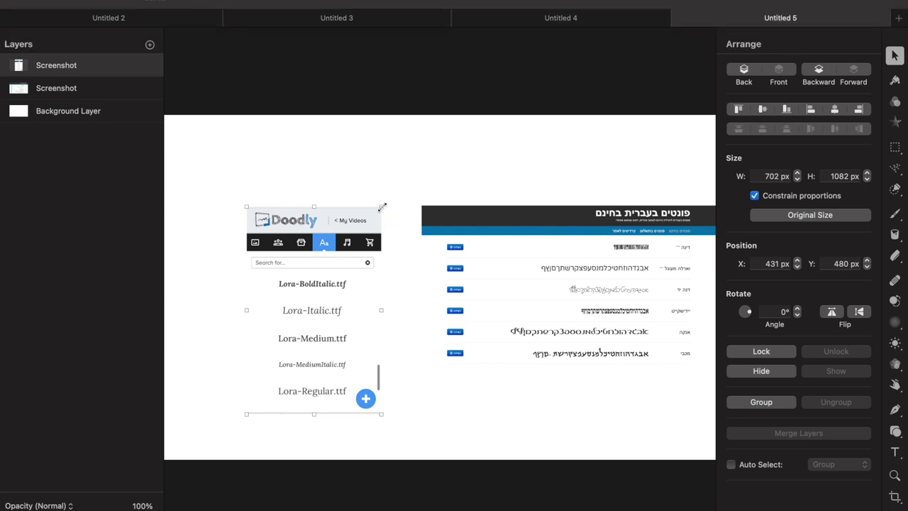
# Step: Enlarge the Doodly screenshot to about 1075 px wide and place it top-left
pyautogui.moveTo(382, 207); pyautogui.dragTo(464, 174)
pyautogui.moveTo(406, 417); pyautogui.dragTo(435, 459)
pyautogui.moveTo(339, 367)
pyautogui.mouseDown()
pyautogui.moveTo(302, 304)
pyautogui.moveTo(266, 321)
pyautogui.mouseUp()
pyautogui.moveTo(361, 408); pyautogui.dragTo(379, 439)
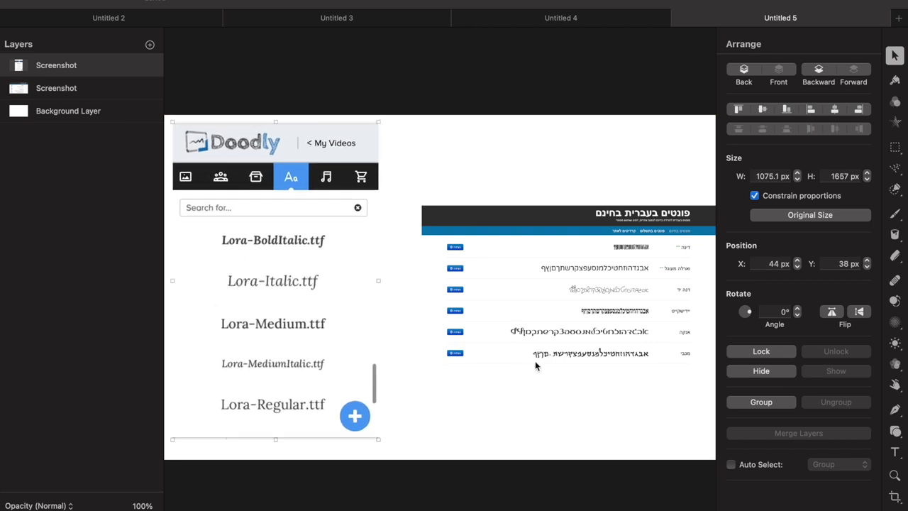
pyautogui.moveTo(564, 327)
pyautogui.mouseDown()
pyautogui.moveTo(560, 274)
pyautogui.moveTo(562, 326)
pyautogui.mouseUp()
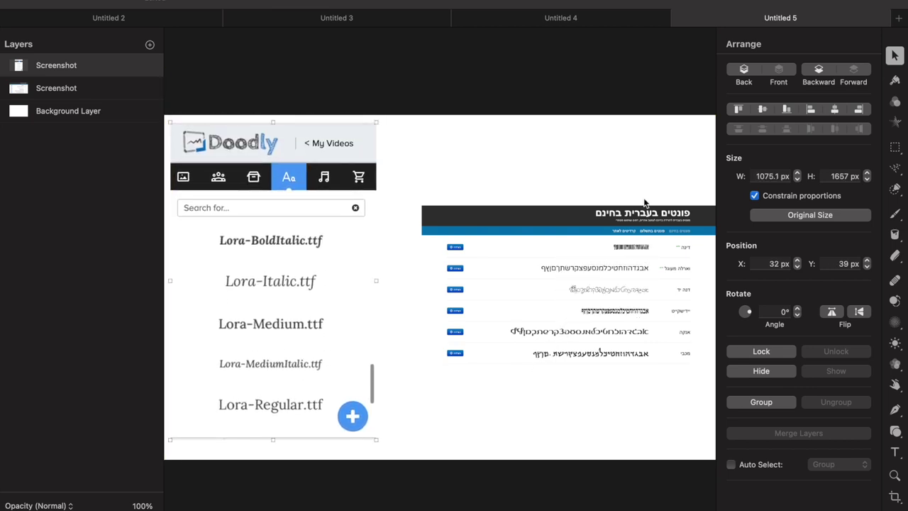
# Step: Enlarge the Hebrew fonts screenshot and place it at the upper right
pyautogui.click(79, 89)
pyautogui.moveTo(485, 262); pyautogui.dragTo(462, 189)
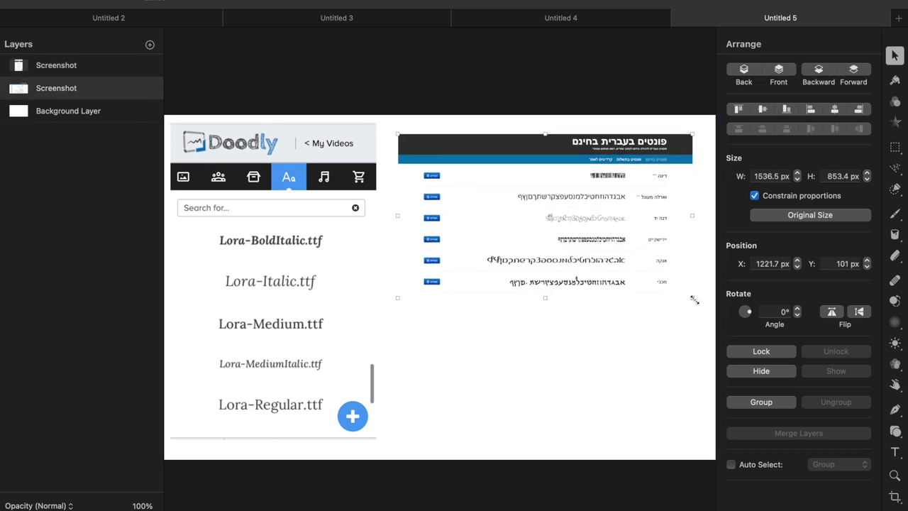
pyautogui.moveTo(693, 298); pyautogui.dragTo(712, 324)
pyautogui.moveTo(604, 230)
pyautogui.mouseDown()
pyautogui.moveTo(593, 245)
pyautogui.moveTo(590, 234)
pyautogui.mouseUp()
# Step: Start a text box on the canvas, then discard the empty text layer
pyautogui.click(896, 454)
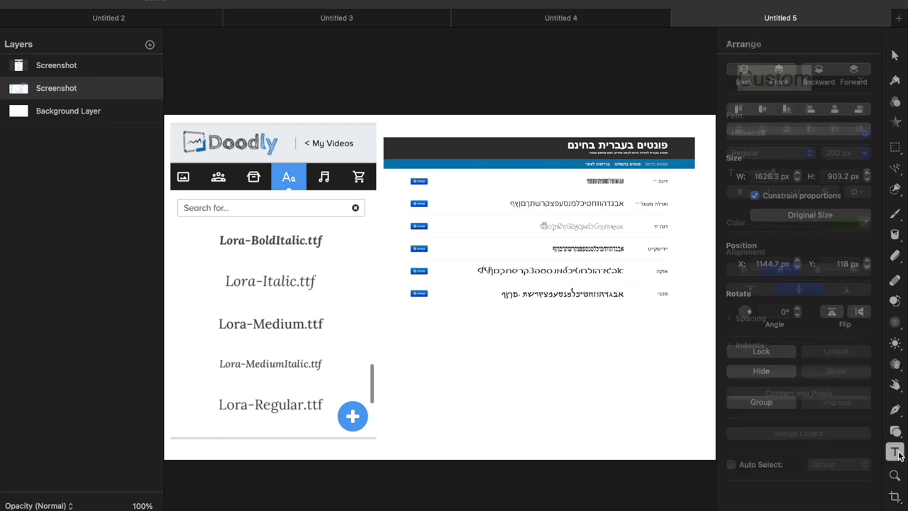
pyautogui.click(851, 228)
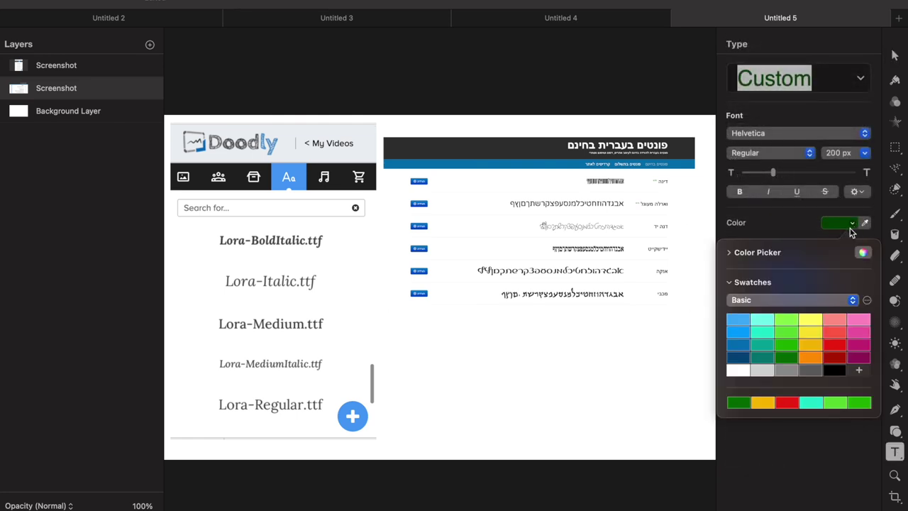
pyautogui.click(698, 90)
pyautogui.press('Escape')
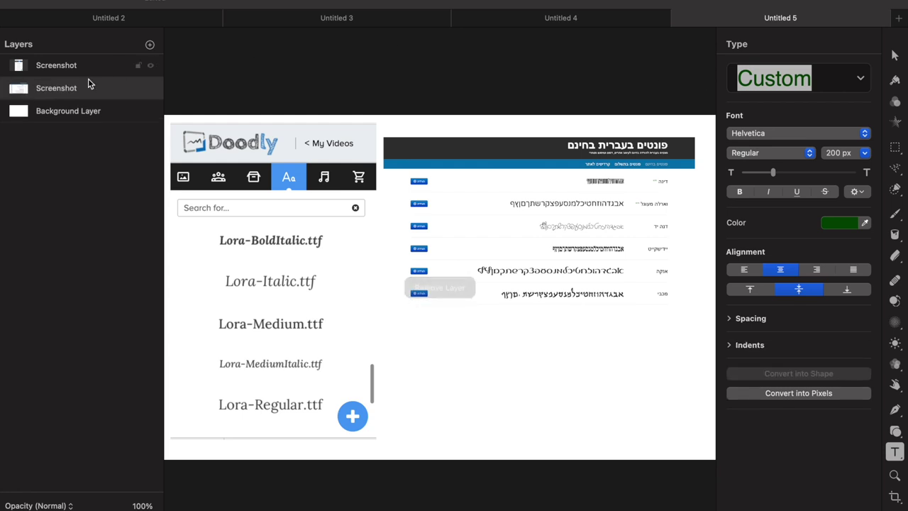
# Step: Fill the Background Layer with pink, then refill it with a cyan mint green
pyautogui.click(76, 116)
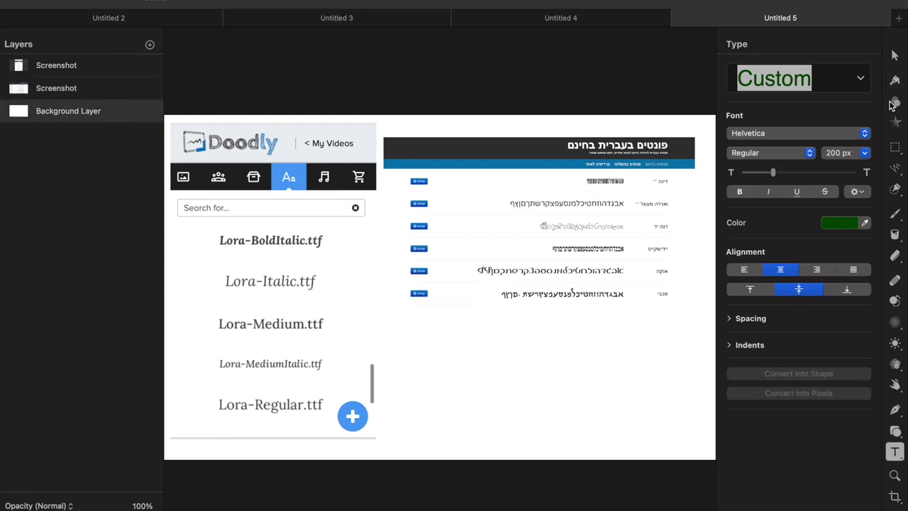
pyautogui.click(896, 236)
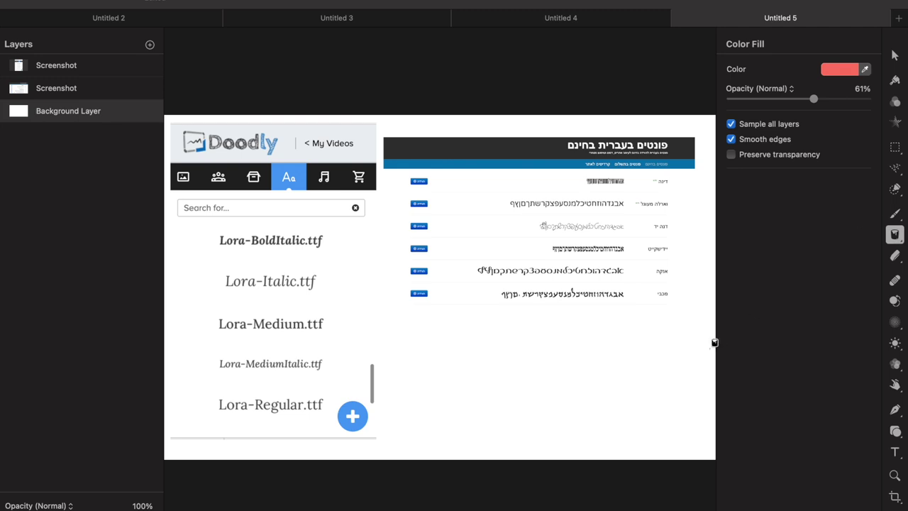
pyautogui.click(698, 362)
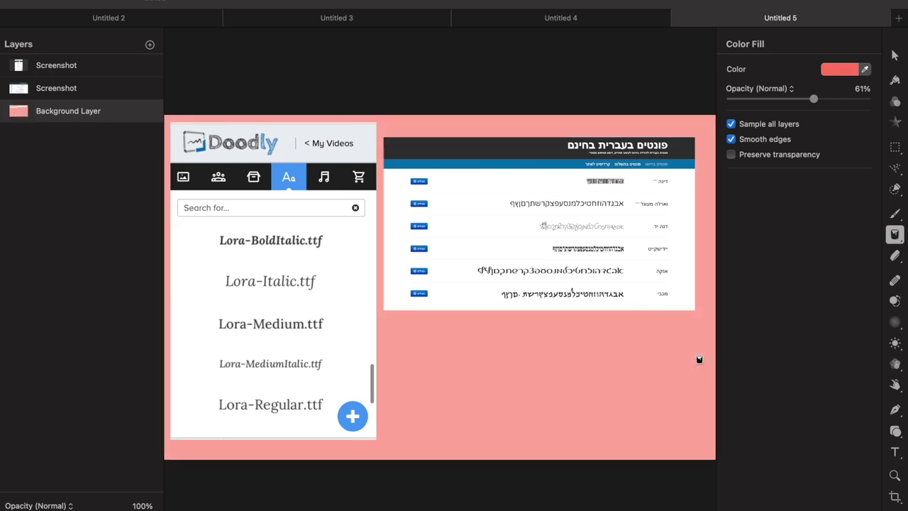
pyautogui.click(841, 73)
pyautogui.click(759, 168)
pyautogui.click(687, 329)
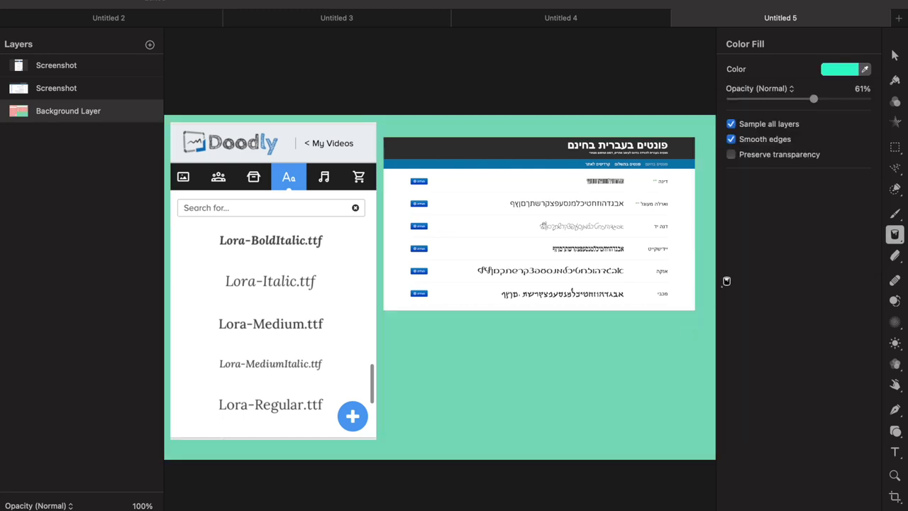
pyautogui.click(894, 452)
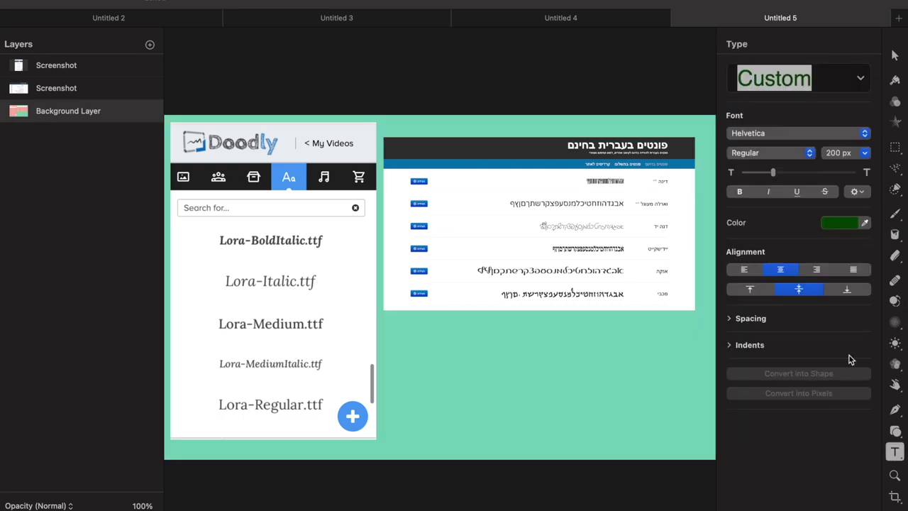
# Step: Type a yellow 'NEW FONTs' title below the Hebrew fonts screenshot, correcting the final s
pyautogui.click(850, 223)
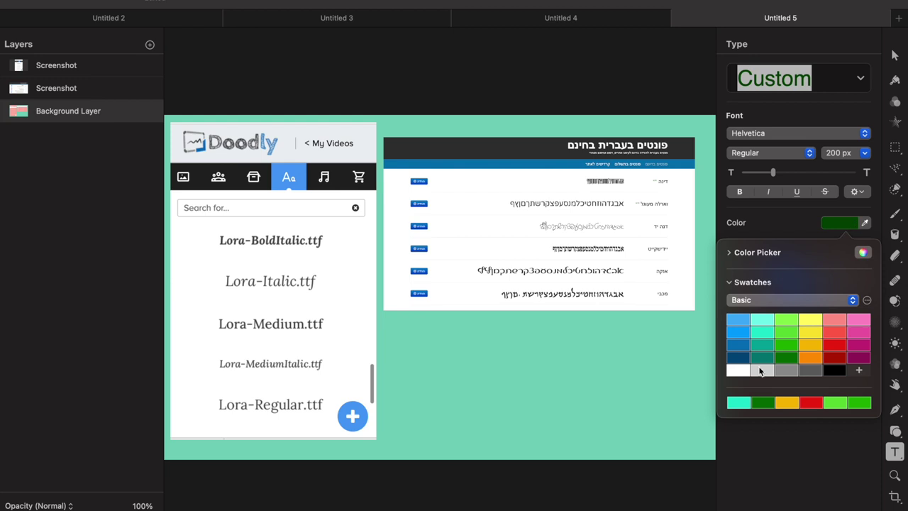
pyautogui.click(835, 345)
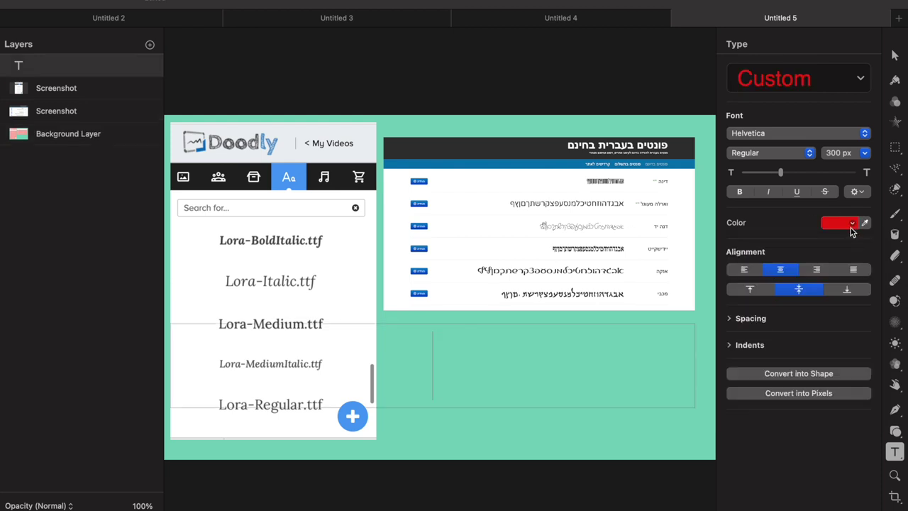
pyautogui.click(850, 226)
pyautogui.click(811, 330)
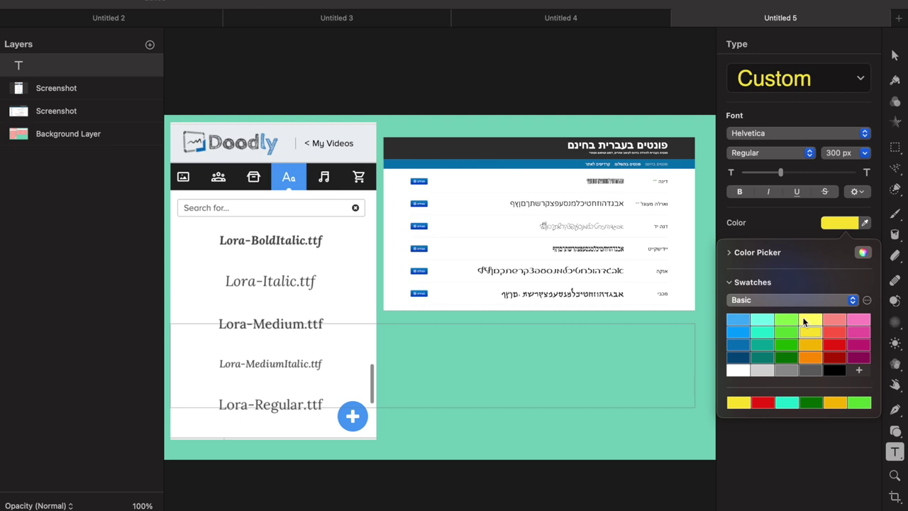
pyautogui.click(445, 365)
pyautogui.write('N')
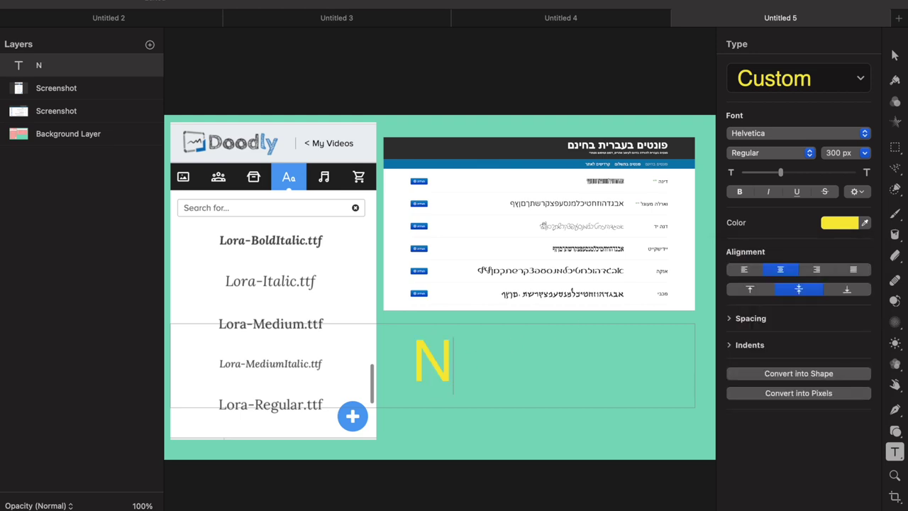
pyautogui.write('EW FONTS')
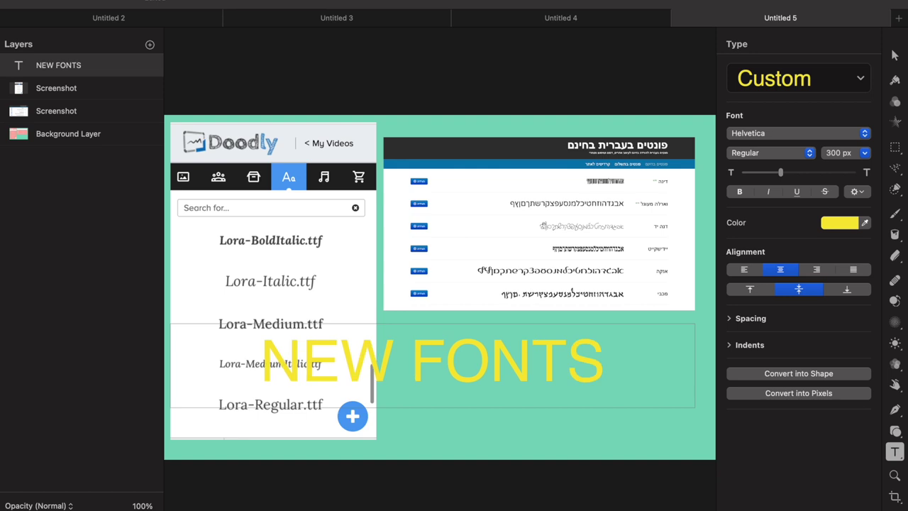
pyautogui.press('BackSpace')
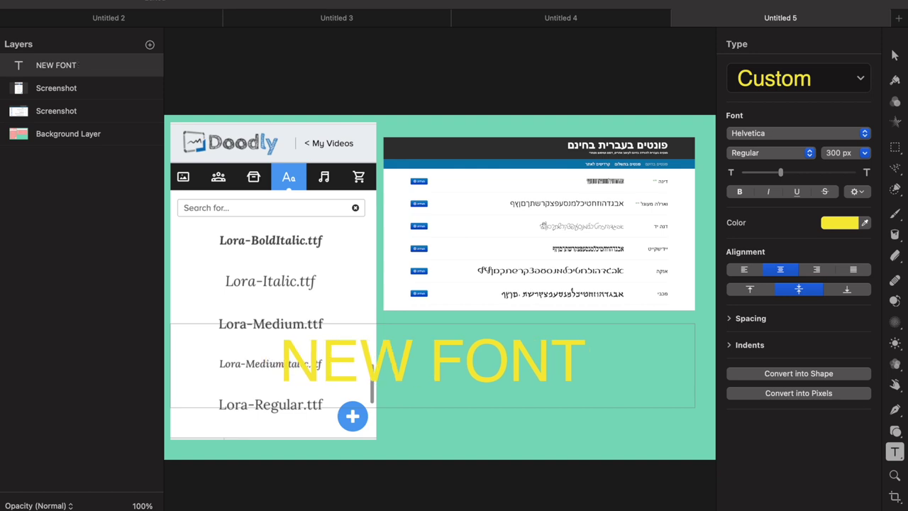
pyautogui.write('s')
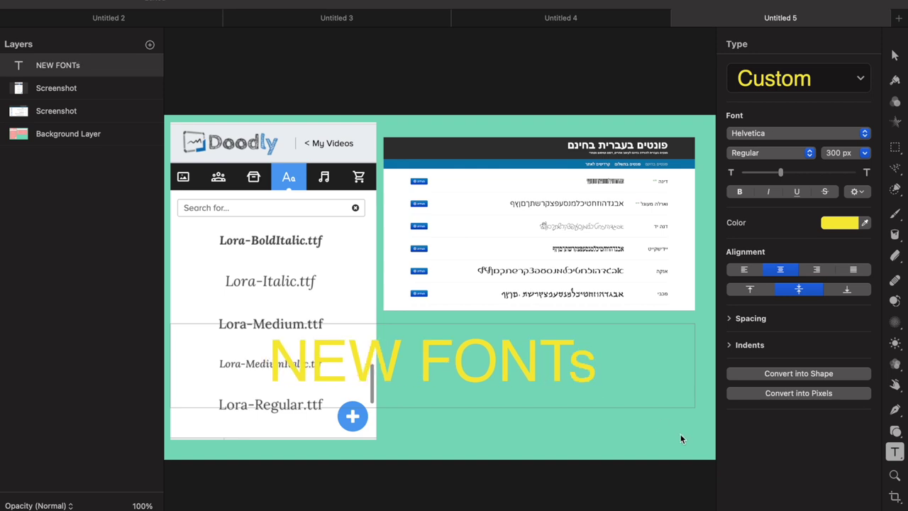
pyautogui.click(895, 430)
# Step: Draw a red rounded rectangle over NEW FONTs and layer it beneath the text
pyautogui.click(756, 262)
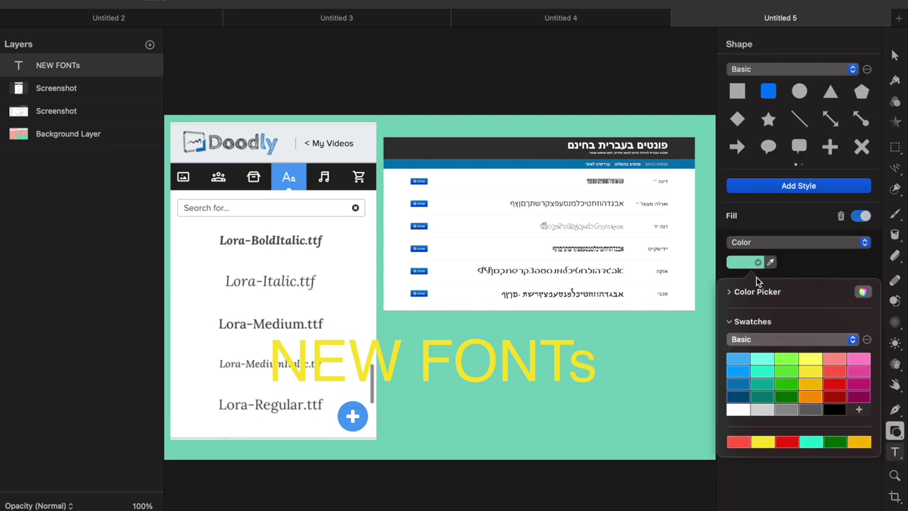
pyautogui.click(829, 371)
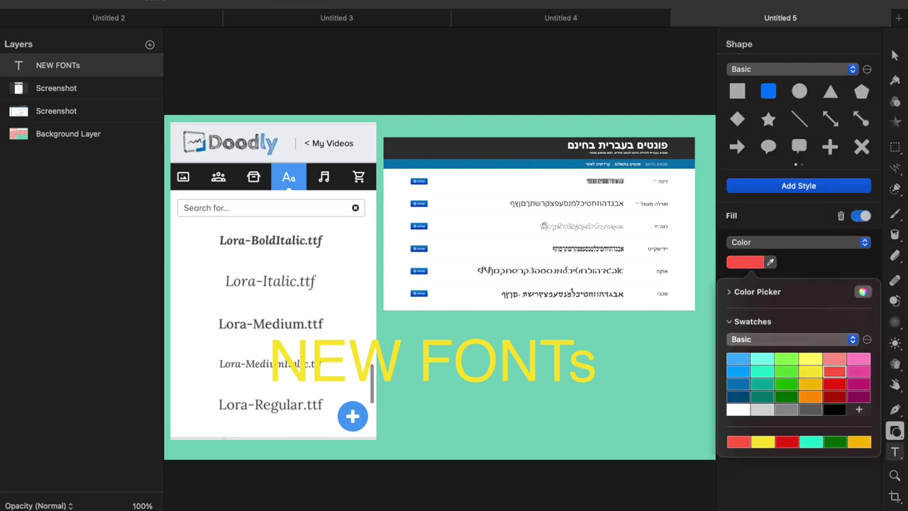
pyautogui.moveTo(256, 324); pyautogui.dragTo(610, 400)
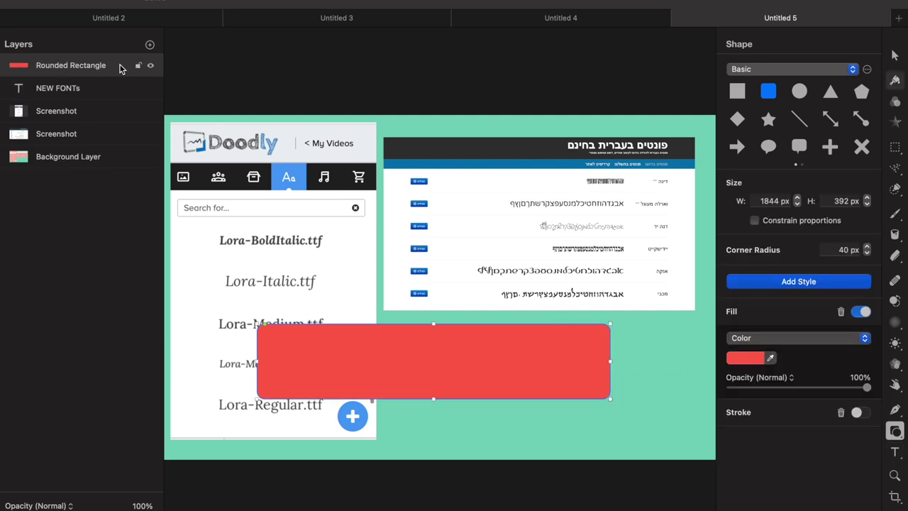
pyautogui.moveTo(107, 66); pyautogui.dragTo(105, 100)
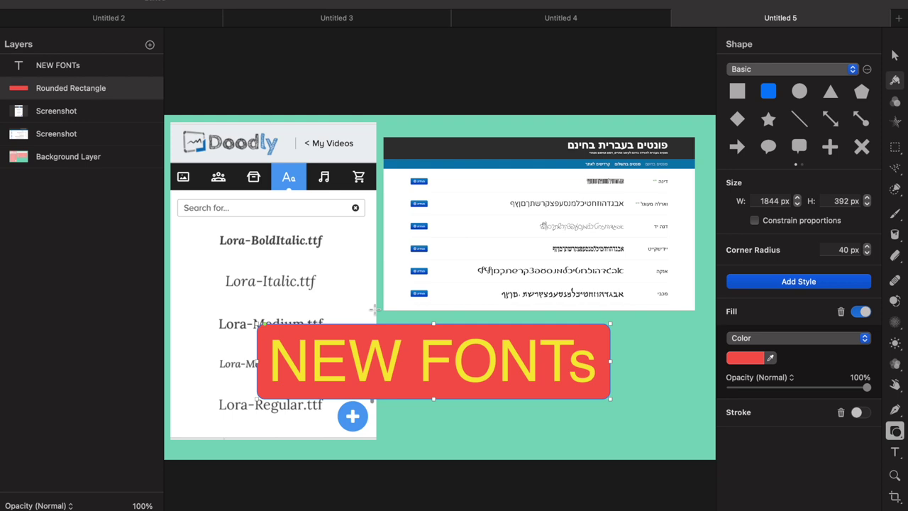
# Step: Move the red banner and the NEW FONTs text up to the top of the canvas
pyautogui.press('v')
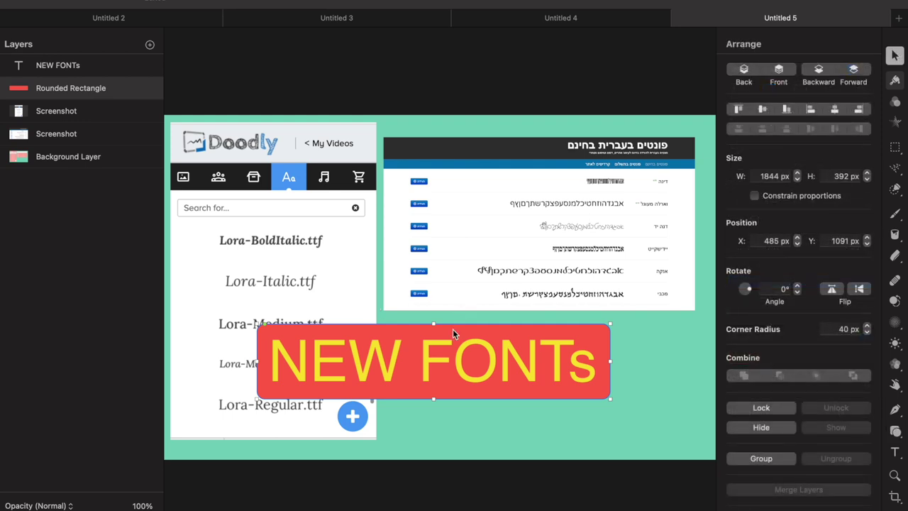
pyautogui.moveTo(453, 329); pyautogui.dragTo(400, 152)
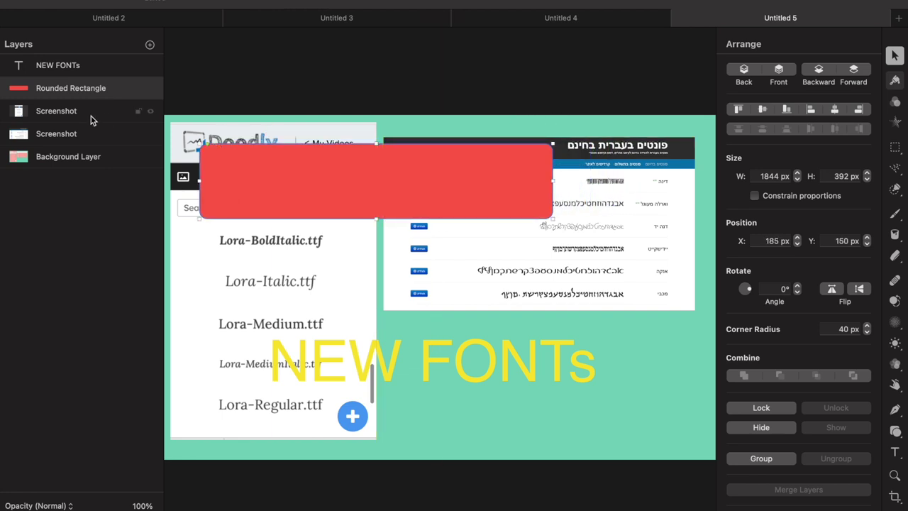
pyautogui.click(64, 68)
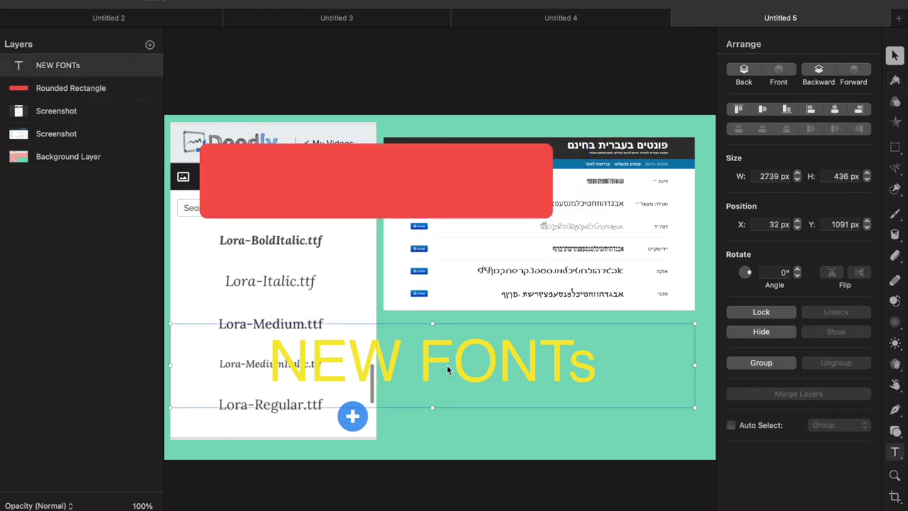
pyautogui.moveTo(447, 365); pyautogui.dragTo(393, 181)
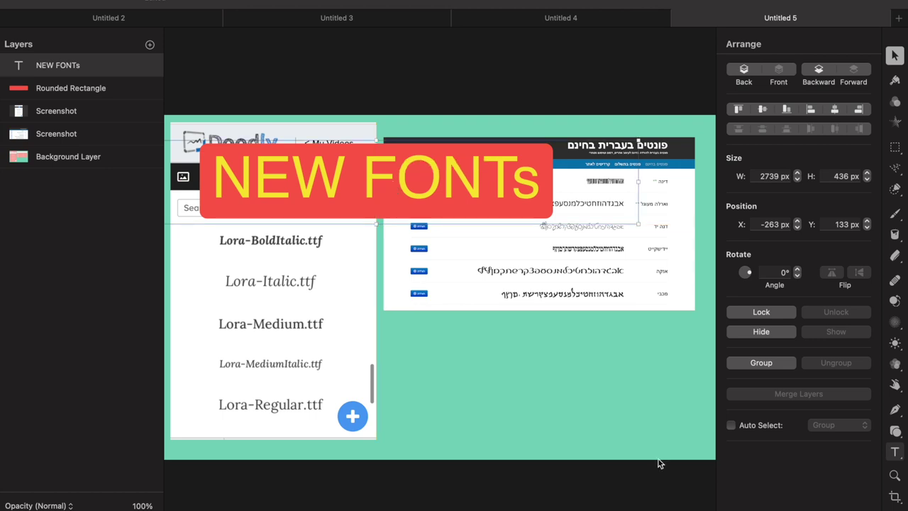
pyautogui.click(895, 452)
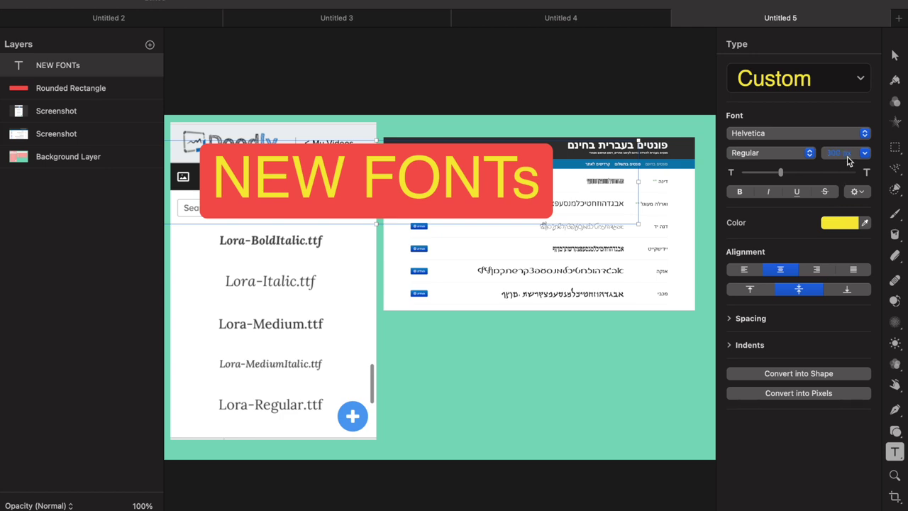
pyautogui.write('500')
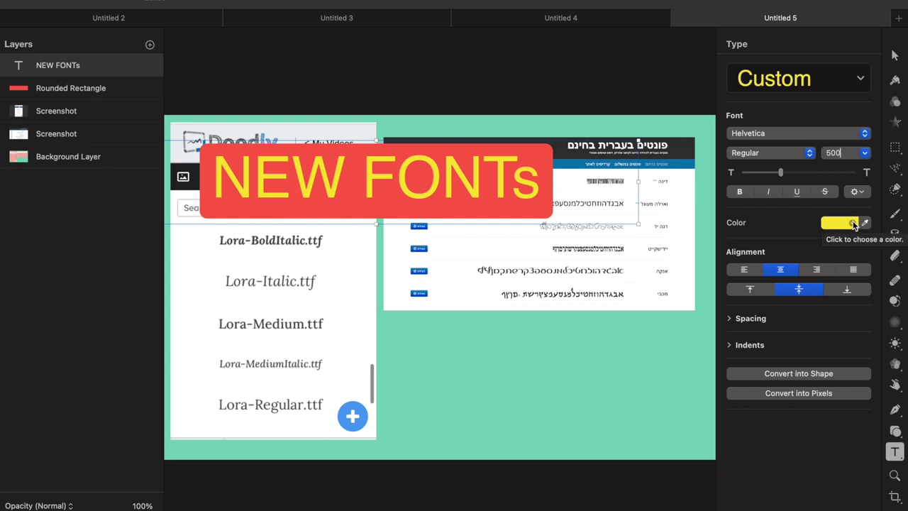
pyautogui.click(853, 224)
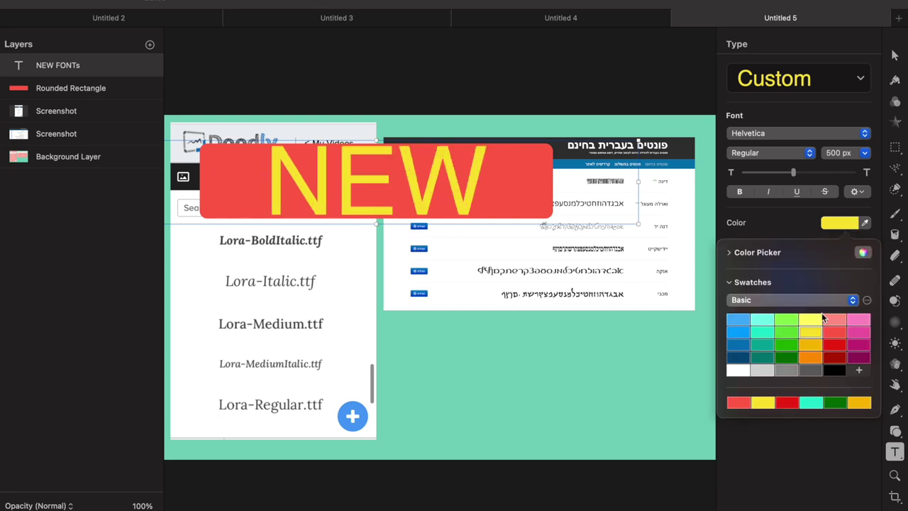
pyautogui.click(738, 371)
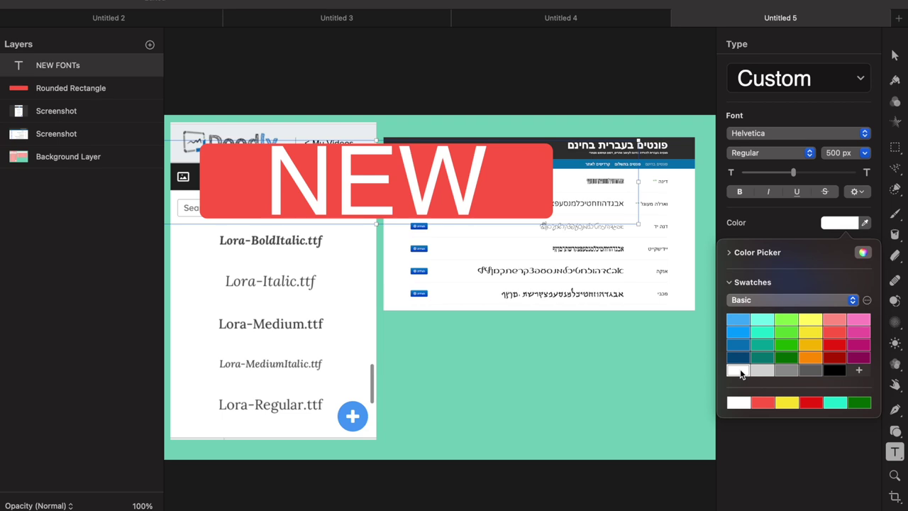
pyautogui.press('super+z')
pyautogui.press('super+z')
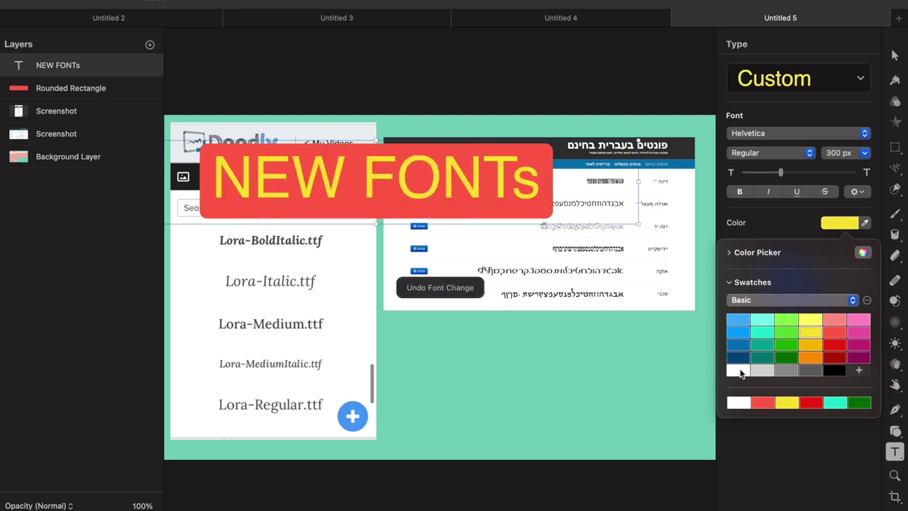
# Step: Place a new text box under the font table, type 'Doodl', then delete it, leaving it empty
pyautogui.click(696, 349)
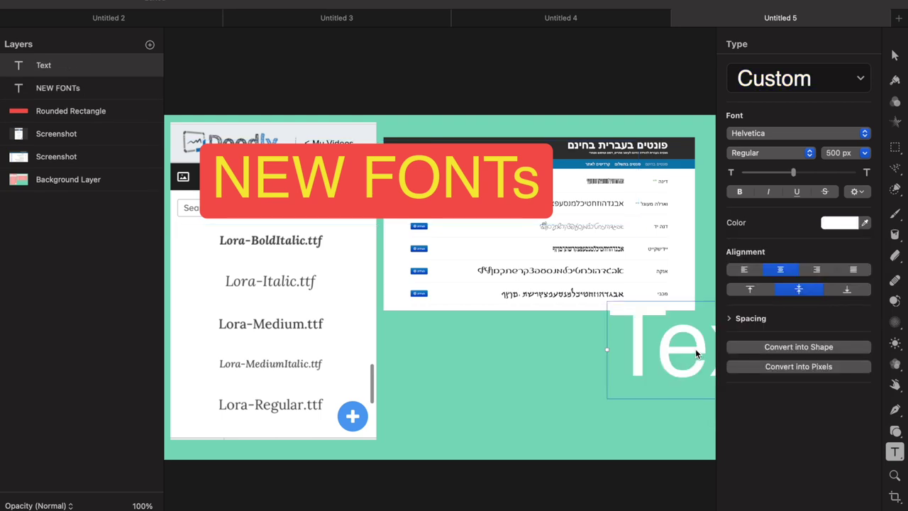
pyautogui.moveTo(696, 348); pyautogui.dragTo(484, 363)
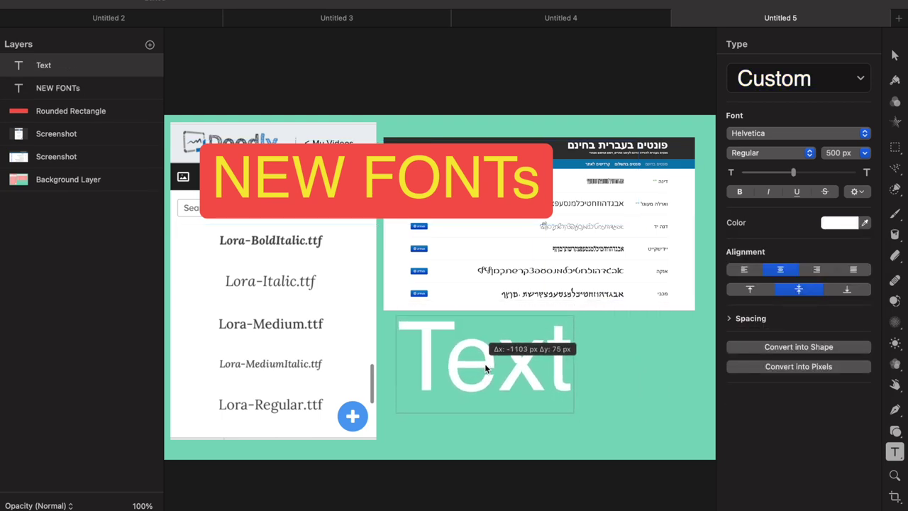
pyautogui.doubleClick(563, 368)
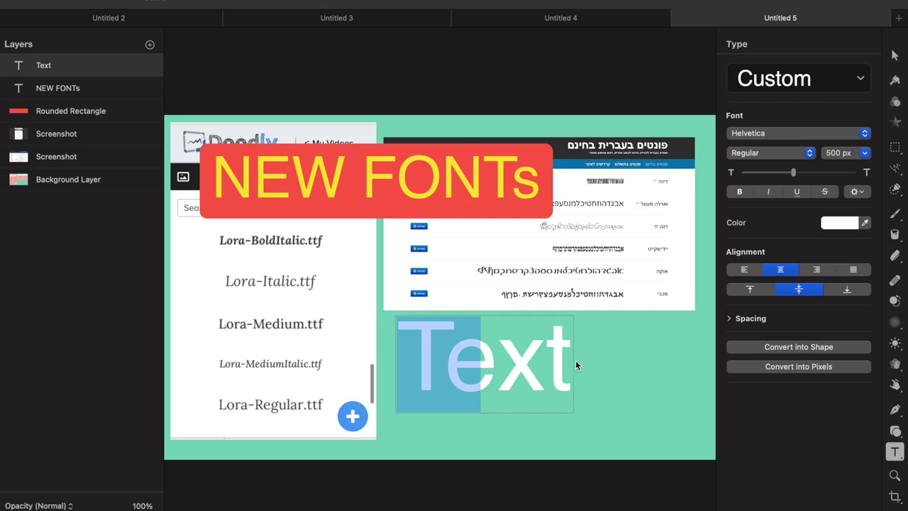
pyautogui.press('Escape')
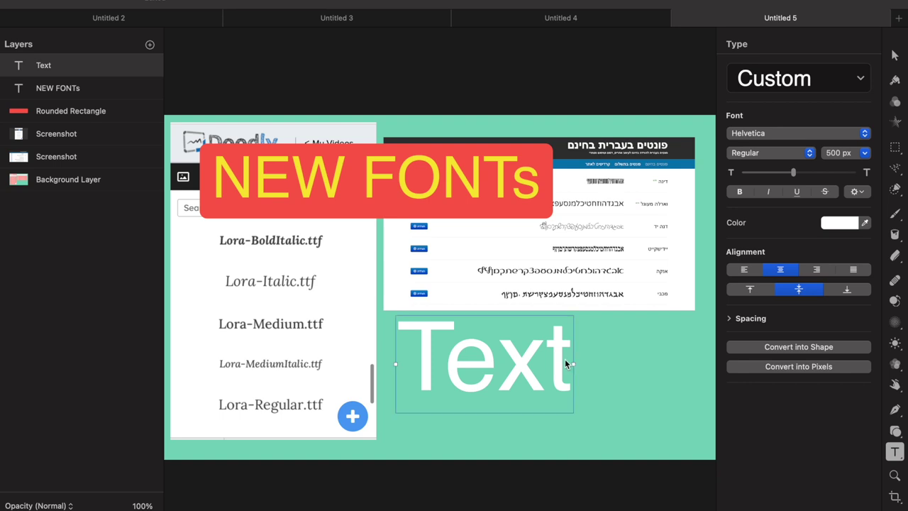
pyautogui.press('v')
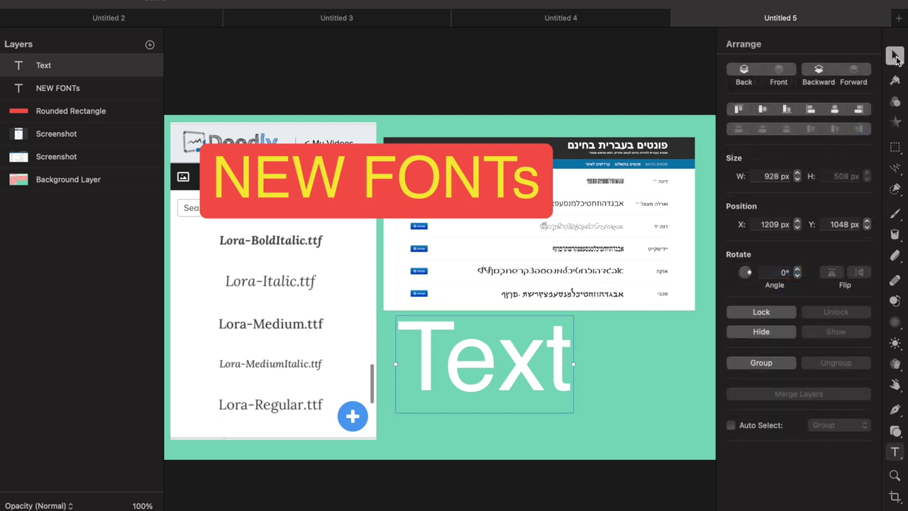
pyautogui.doubleClick(565, 363)
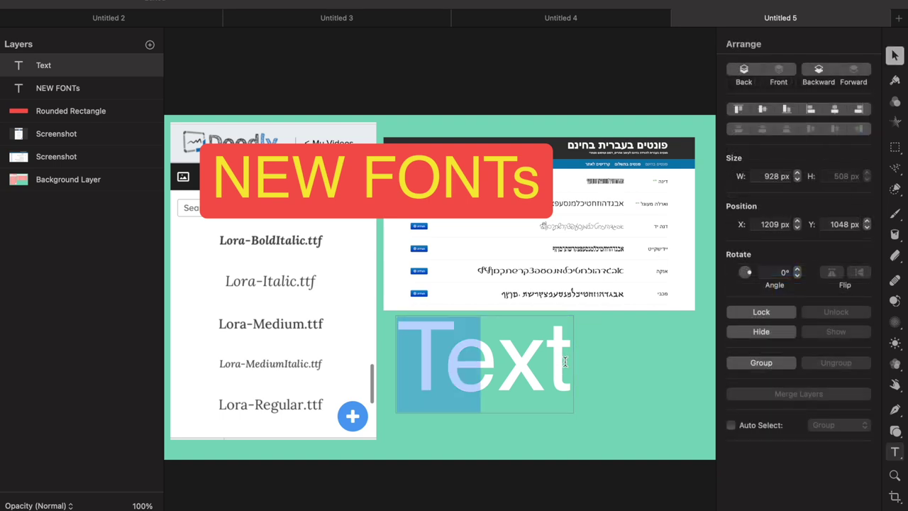
pyautogui.write('Doo')
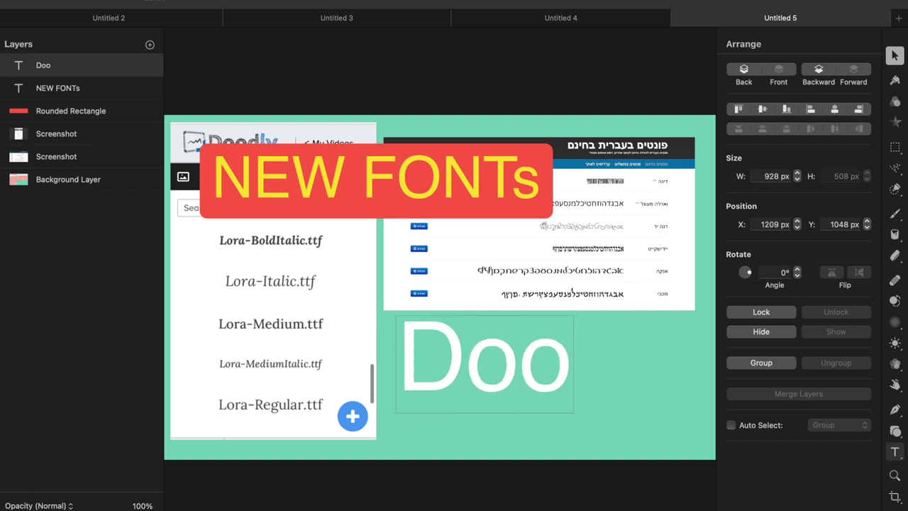
pyautogui.write('dl')
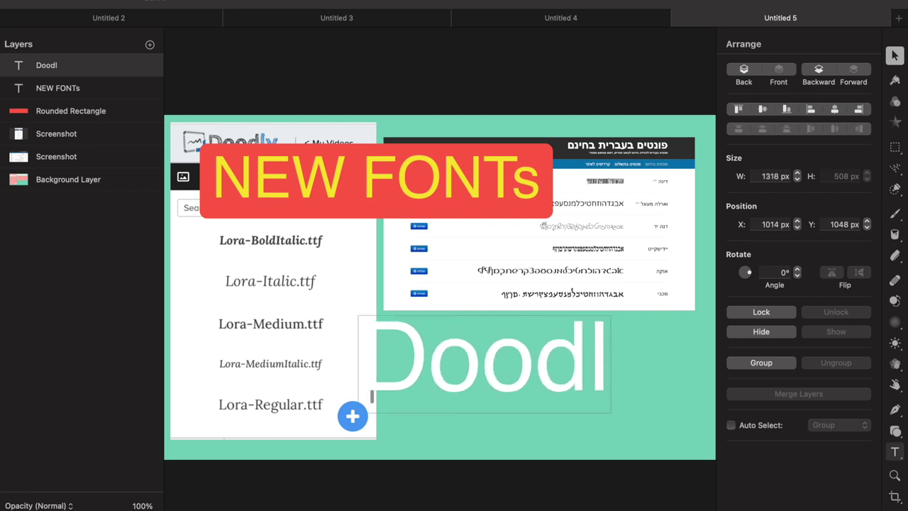
pyautogui.press('BackSpace')
pyautogui.press('BackSpace')
pyautogui.press('BackSpace')
pyautogui.press('BackSpace')
pyautogui.press('BackSpace')
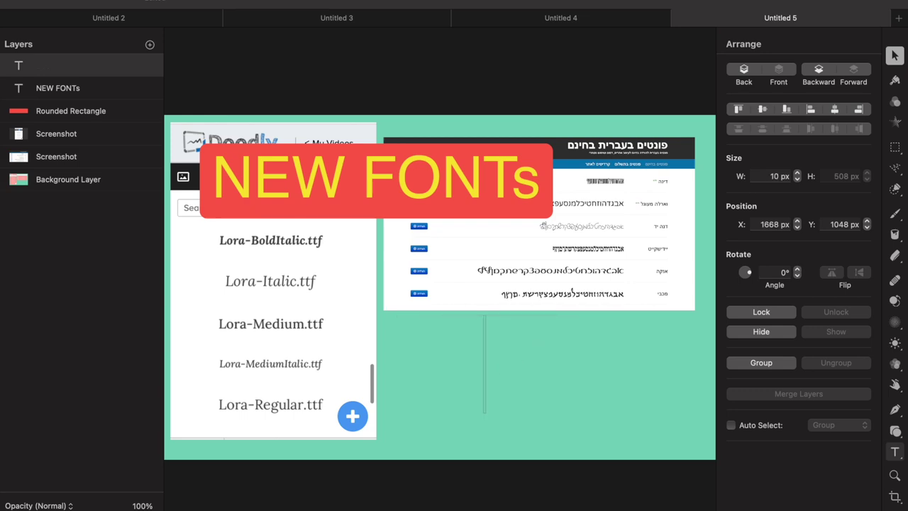
pyautogui.click(39, 7)
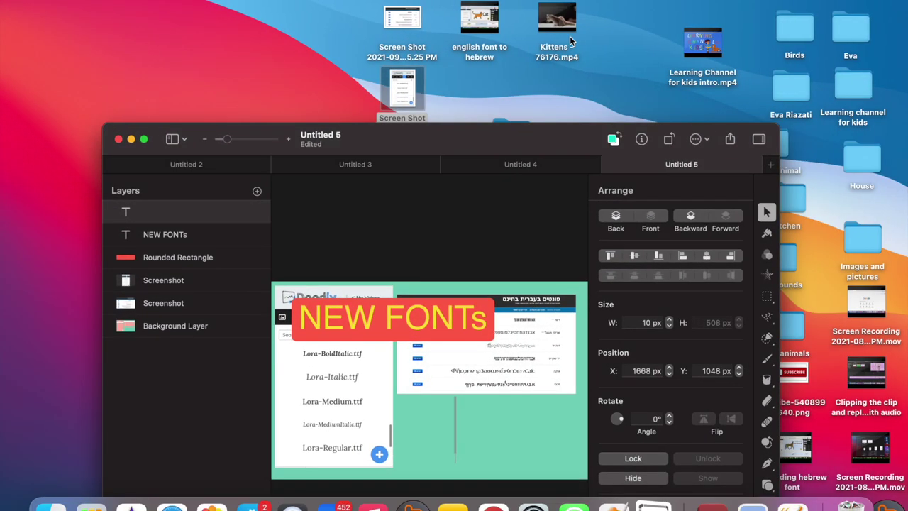
# Step: Drag the Doodly logo from the Images and pictures folder onto the canvas, then close the folder
pyautogui.moveTo(560, 140); pyautogui.dragTo(325, 91)
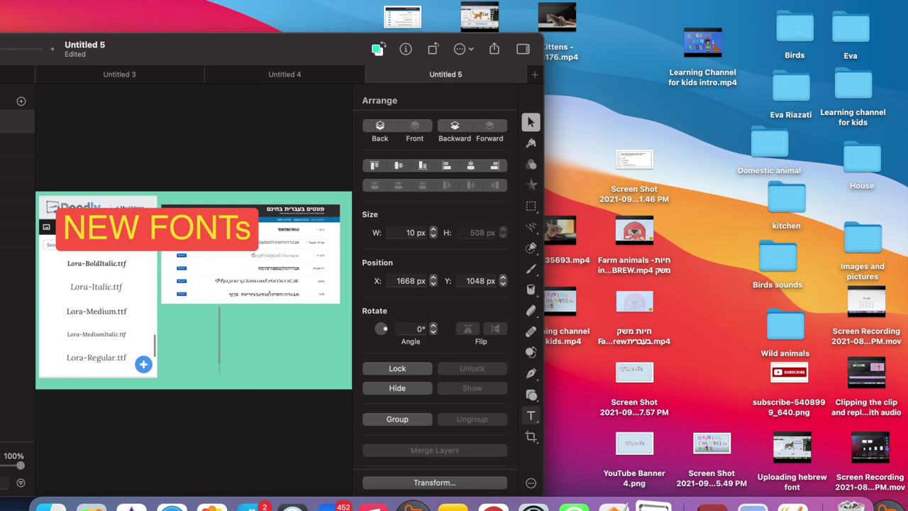
pyautogui.doubleClick(867, 236)
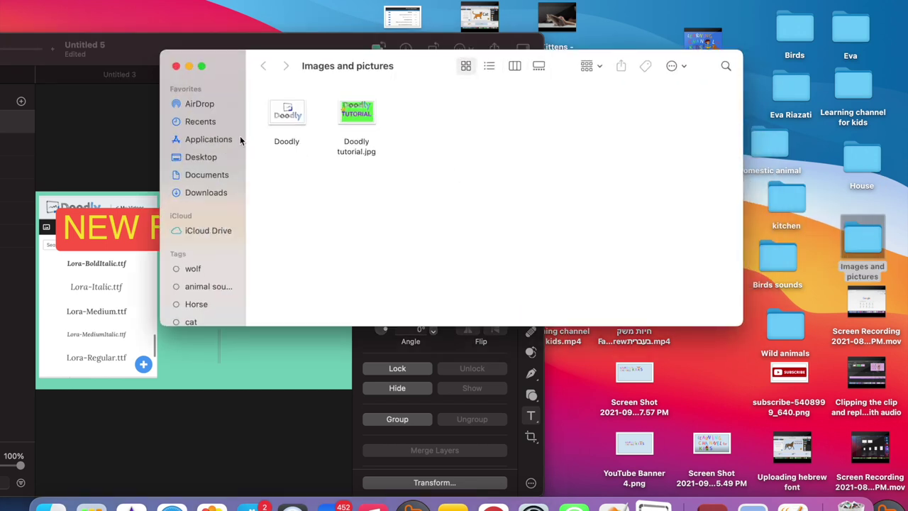
pyautogui.moveTo(287, 114); pyautogui.dragTo(258, 353)
pyautogui.click(176, 66)
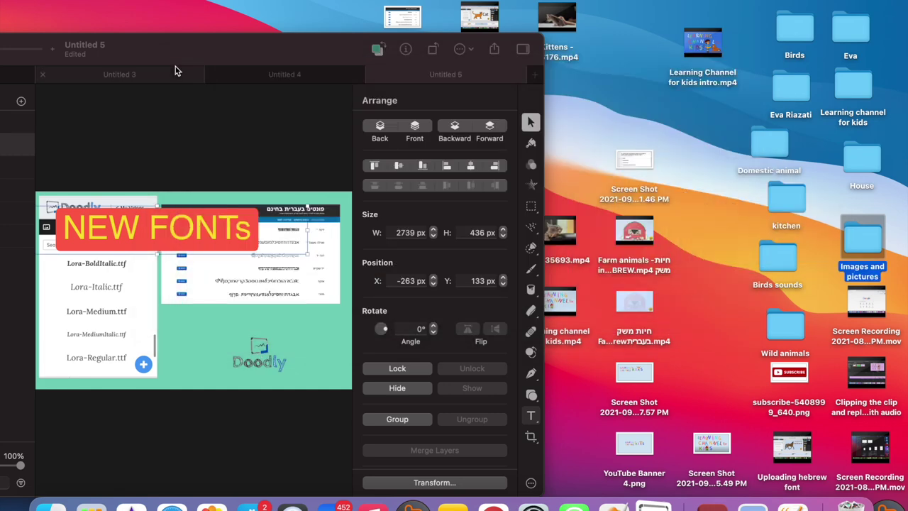
pyautogui.doubleClick(465, 43)
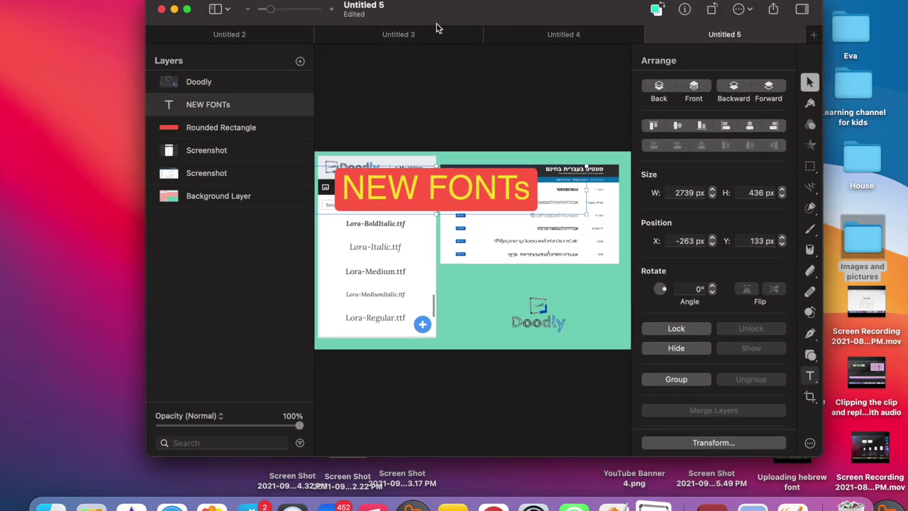
# Step: Enlarge the Doodly logo to about 1715×1122 px and move it toward the lower right
pyautogui.click(187, 8)
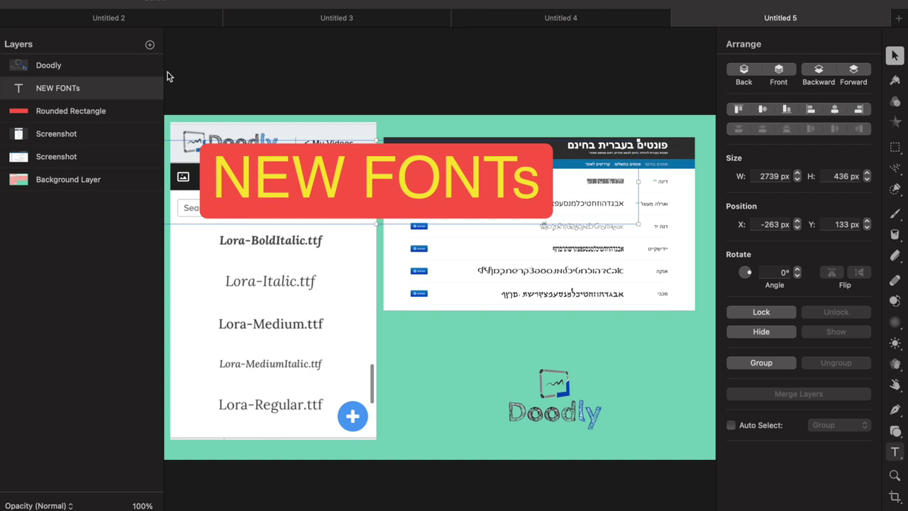
pyautogui.click(55, 68)
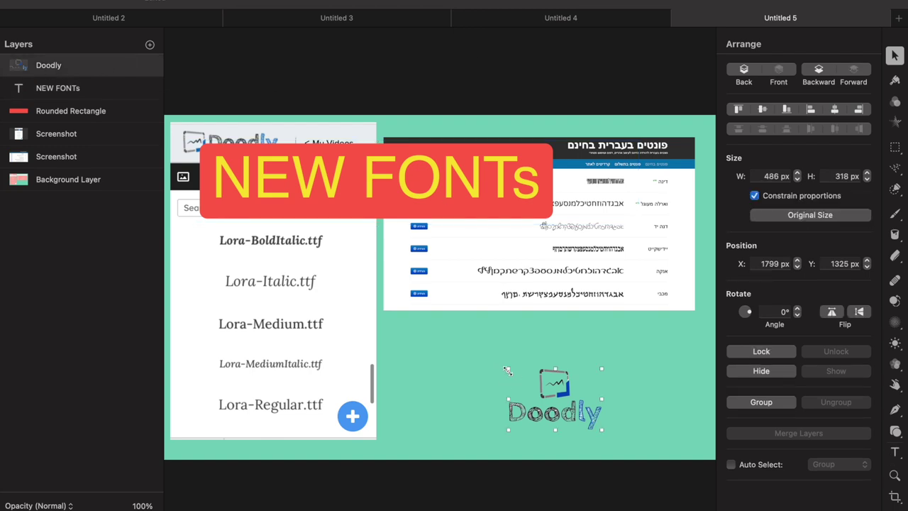
pyautogui.moveTo(507, 369); pyautogui.dragTo(273, 214)
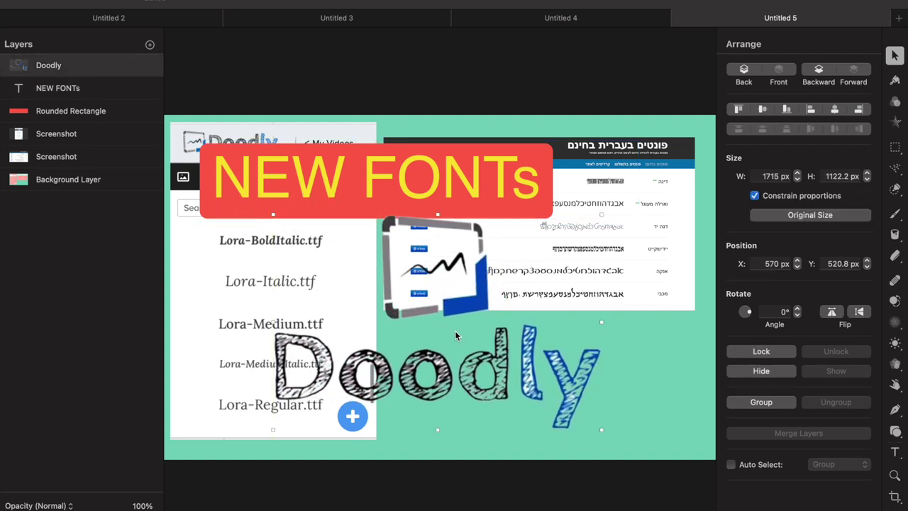
pyautogui.moveTo(445, 285)
pyautogui.mouseDown()
pyautogui.moveTo(520, 314)
pyautogui.moveTo(513, 299)
pyautogui.mouseUp()
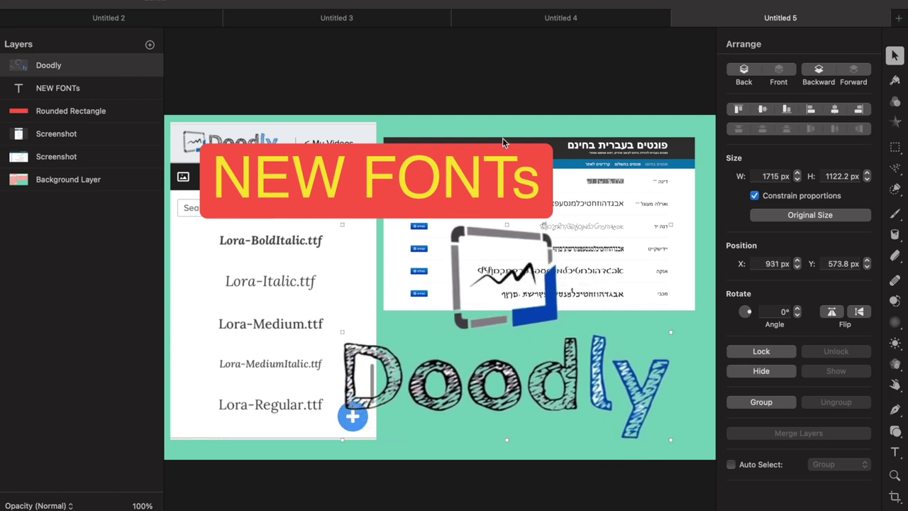
pyautogui.click(92, 111)
# Step: Drag the red banner to the top right and place the NEW FONTs text on it
pyautogui.moveTo(406, 215); pyautogui.dragTo(574, 160)
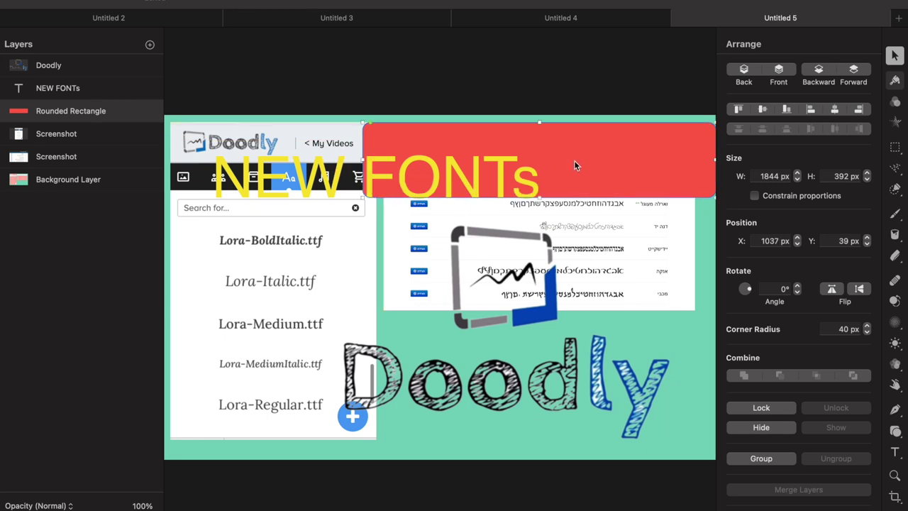
pyautogui.click(44, 89)
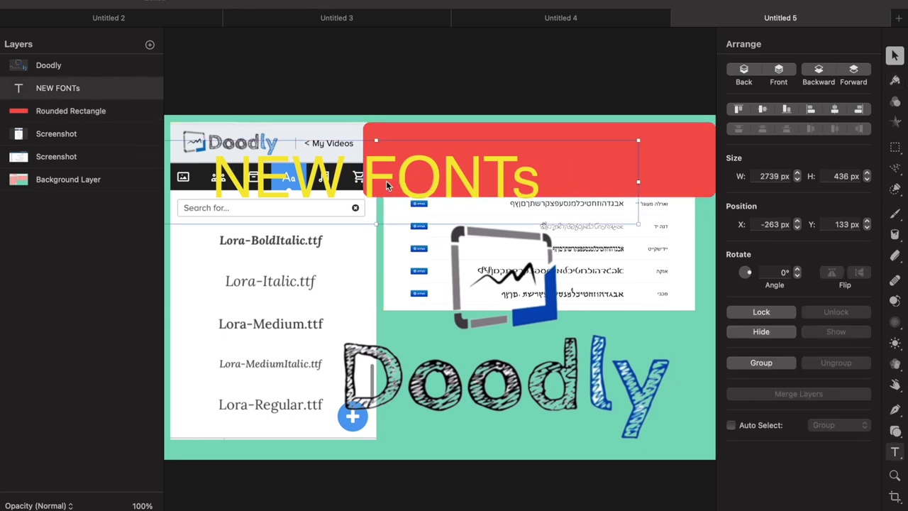
pyautogui.moveTo(386, 180); pyautogui.dragTo(557, 165)
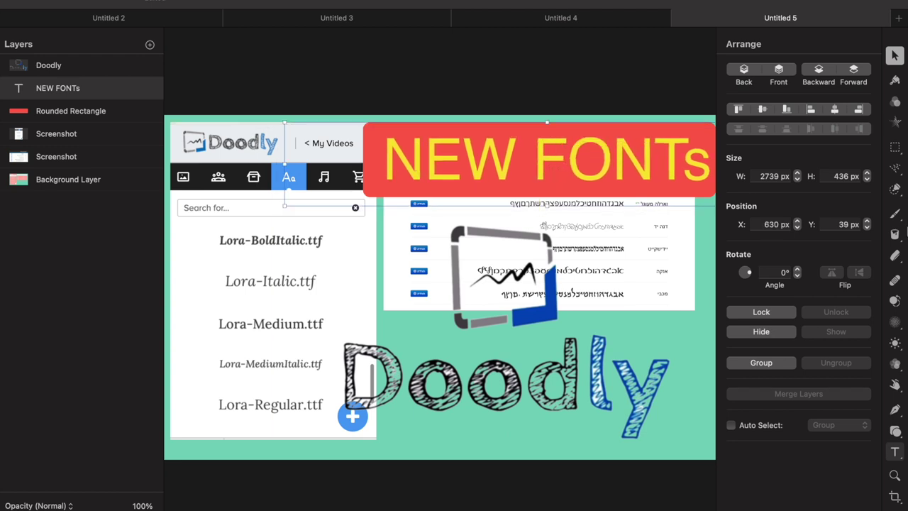
# Step: Recolour the NEW FONTs text from the swatches, ending on orange
pyautogui.click(894, 451)
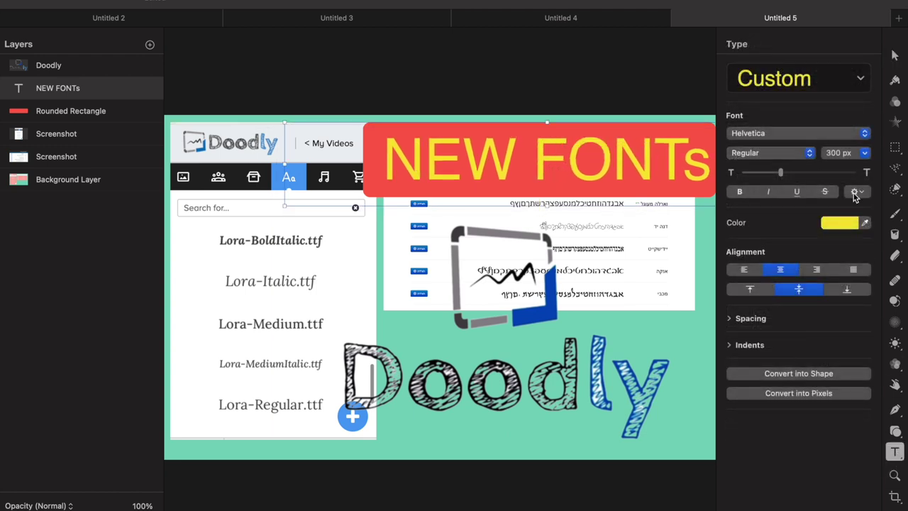
pyautogui.click(844, 225)
pyautogui.click(737, 371)
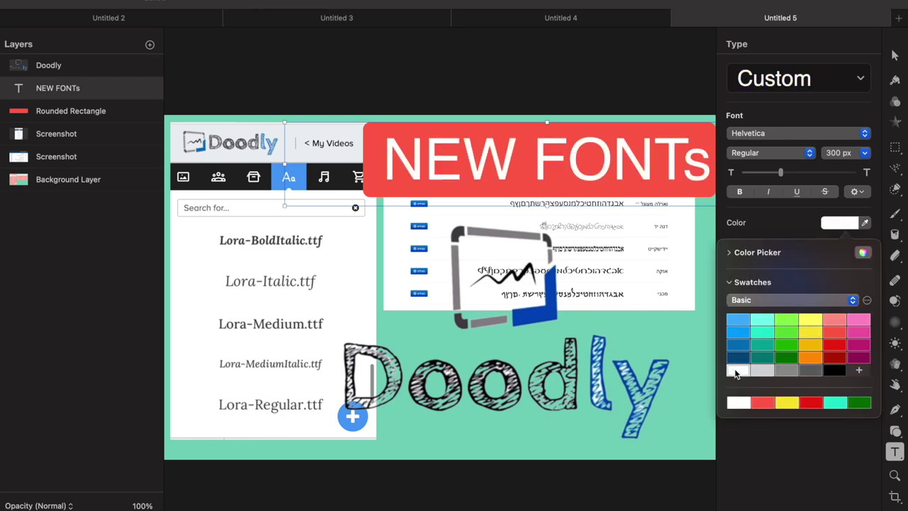
pyautogui.click(740, 357)
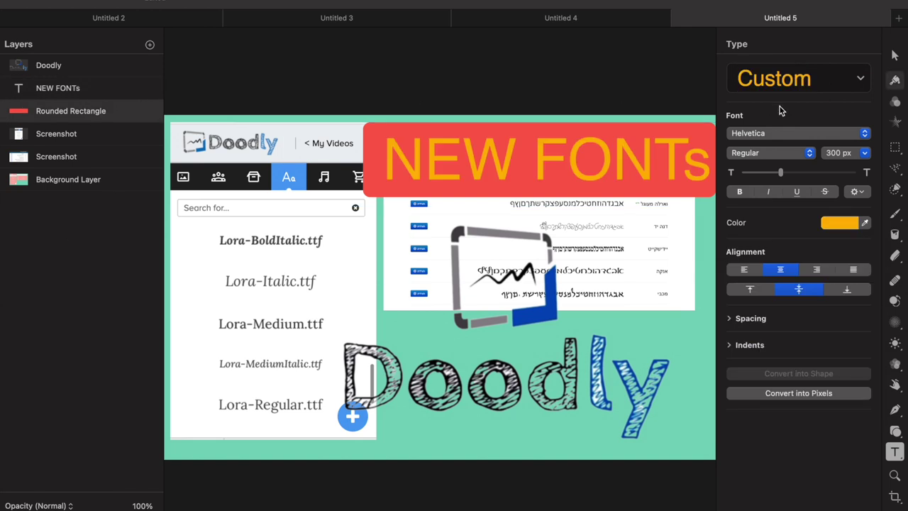
# Step: Fill the banner rectangle yellow from the shape fill swatches
pyautogui.click(894, 56)
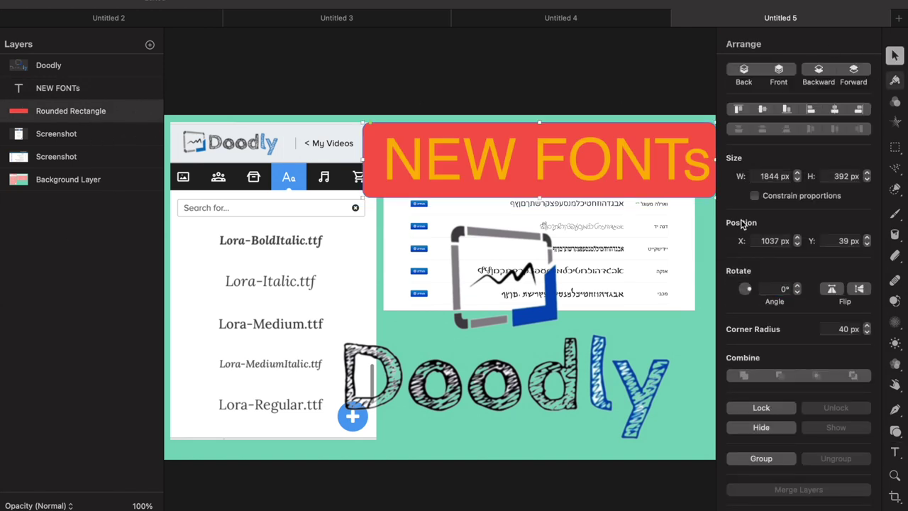
pyautogui.click(895, 432)
pyautogui.click(746, 358)
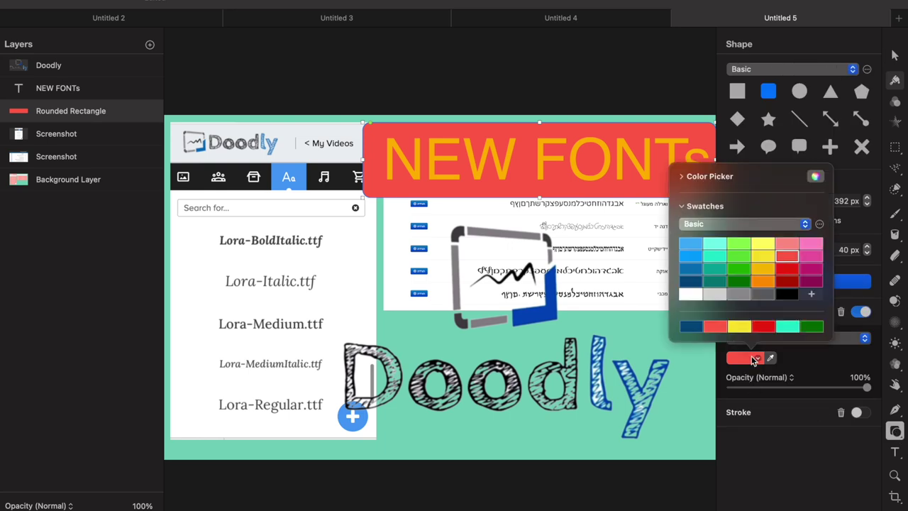
pyautogui.click(741, 327)
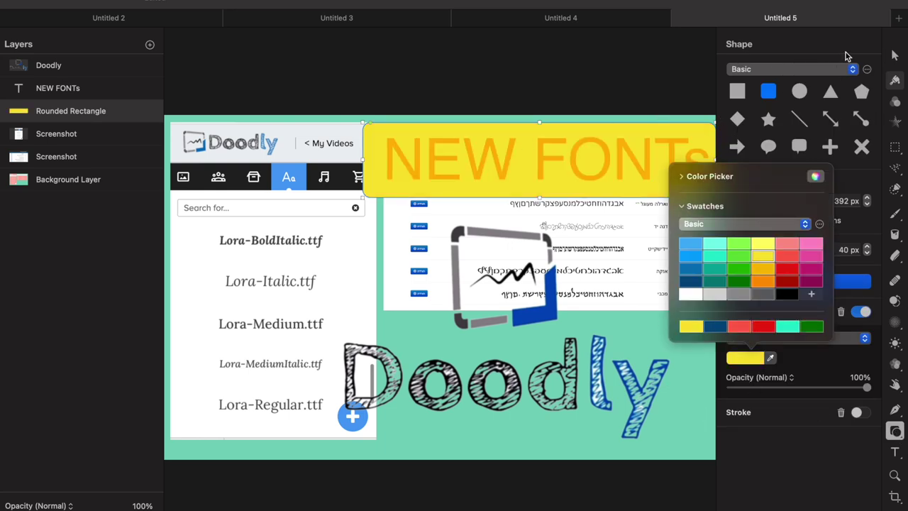
pyautogui.click(896, 55)
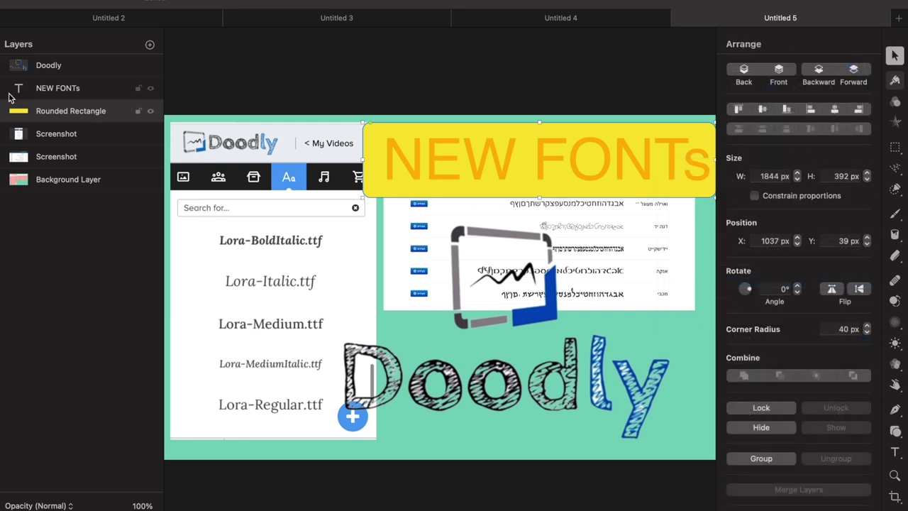
# Step: Shift the NEW FONTs text colour from orange to red on the colour wheel
pyautogui.click(43, 89)
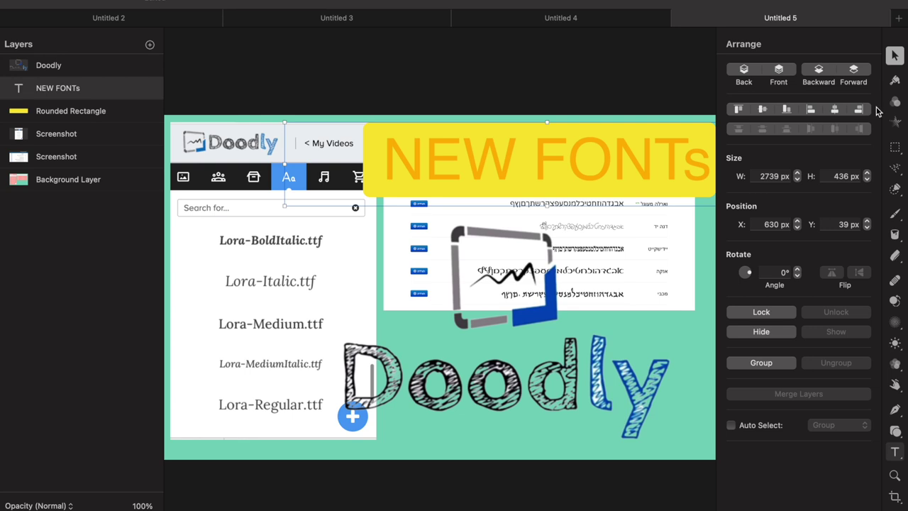
pyautogui.click(895, 452)
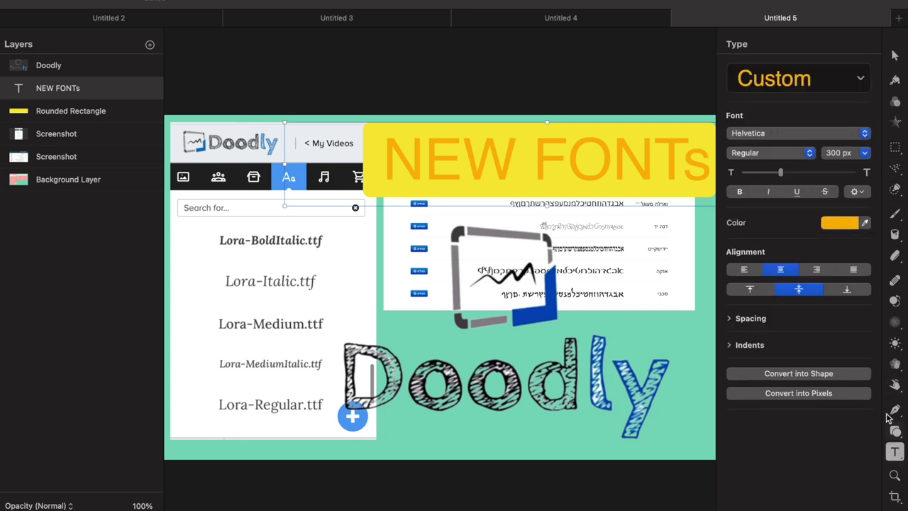
pyautogui.click(830, 225)
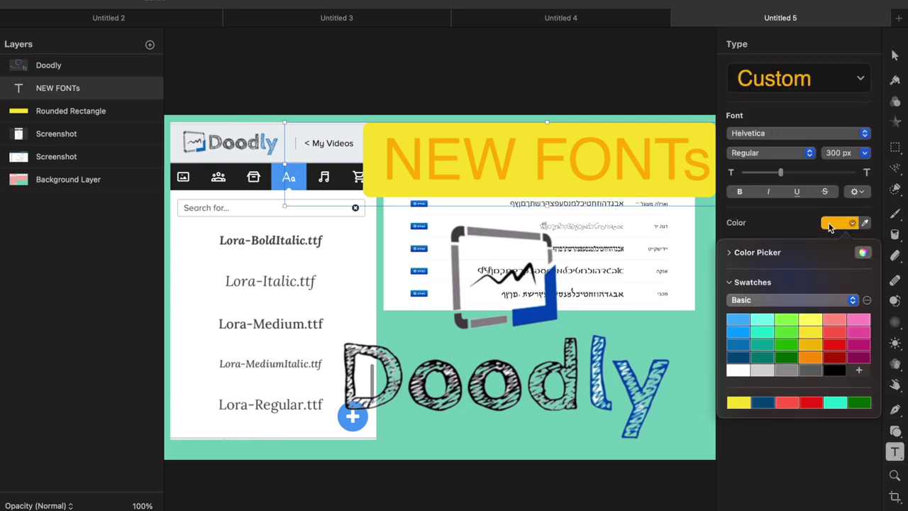
pyautogui.click(862, 252)
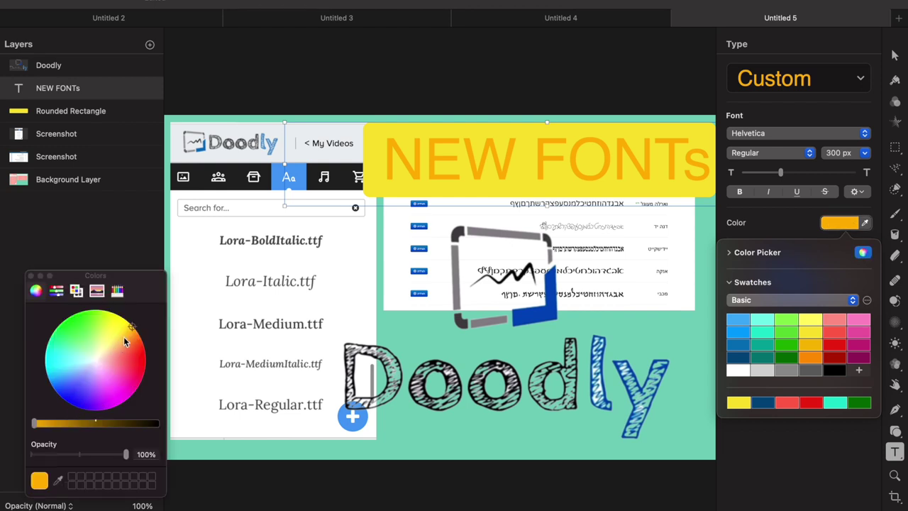
pyautogui.moveTo(132, 333)
pyautogui.mouseDown()
pyautogui.moveTo(135, 381)
pyautogui.moveTo(114, 411)
pyautogui.moveTo(61, 399)
pyautogui.moveTo(46, 369)
pyautogui.moveTo(54, 335)
pyautogui.moveTo(100, 311)
pyautogui.moveTo(130, 322)
pyautogui.moveTo(141, 342)
pyautogui.moveTo(136, 372)
pyautogui.moveTo(136, 358)
pyautogui.mouseUp()
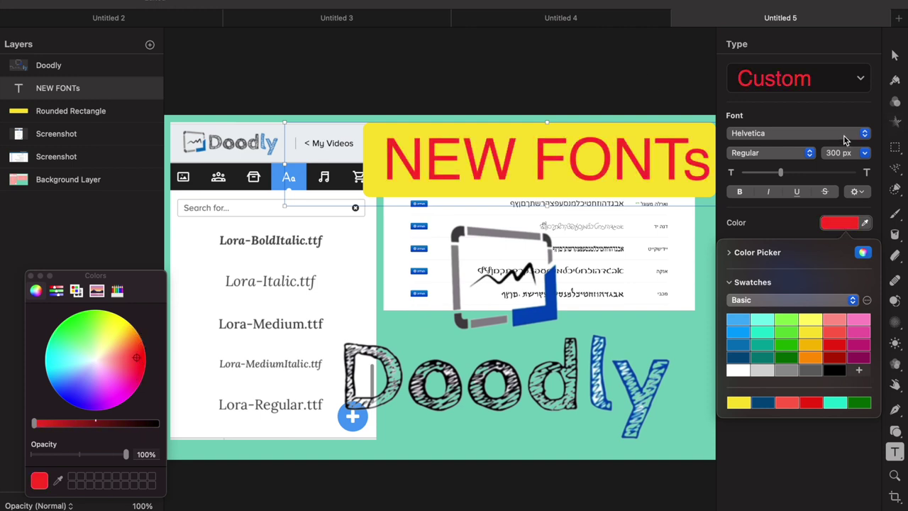
pyautogui.click(871, 134)
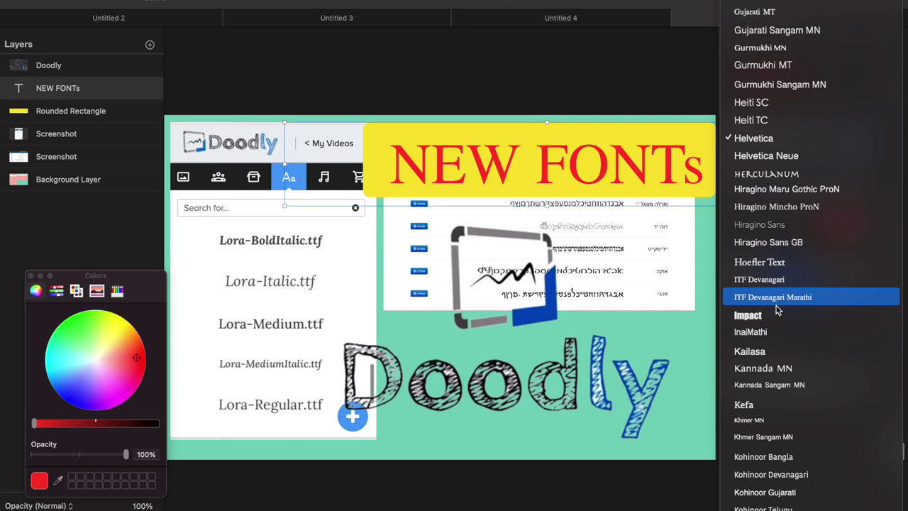
# Step: Set the title in Arial Black and stretch the yellow banner left to 2116 px
pyautogui.scroll(15, 773, 339)
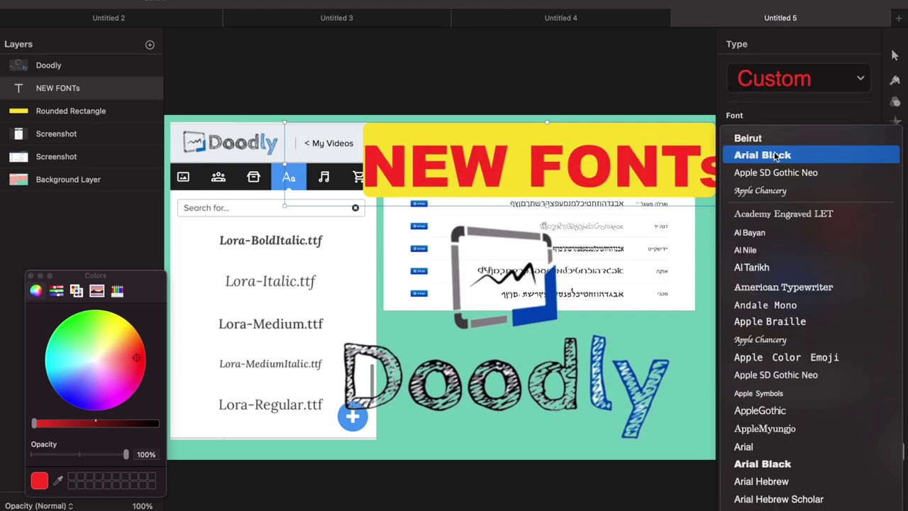
pyautogui.click(780, 465)
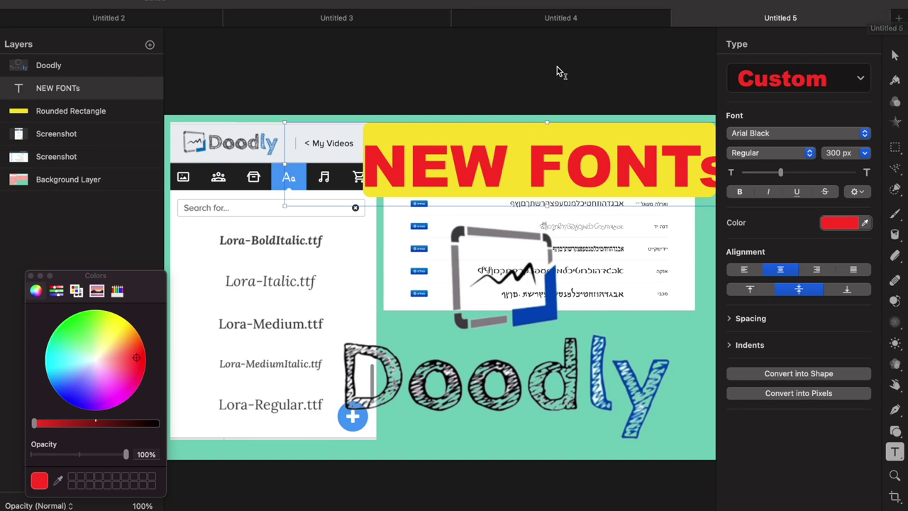
pyautogui.click(53, 119)
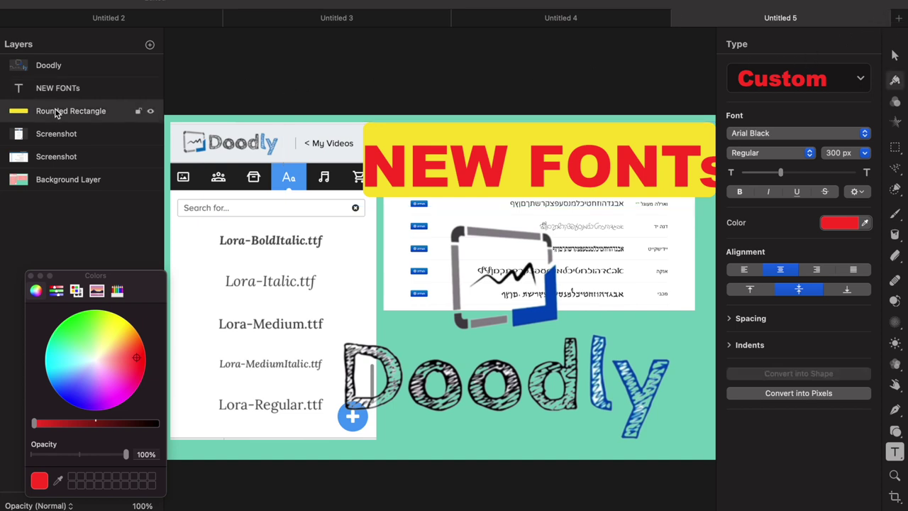
pyautogui.click(30, 276)
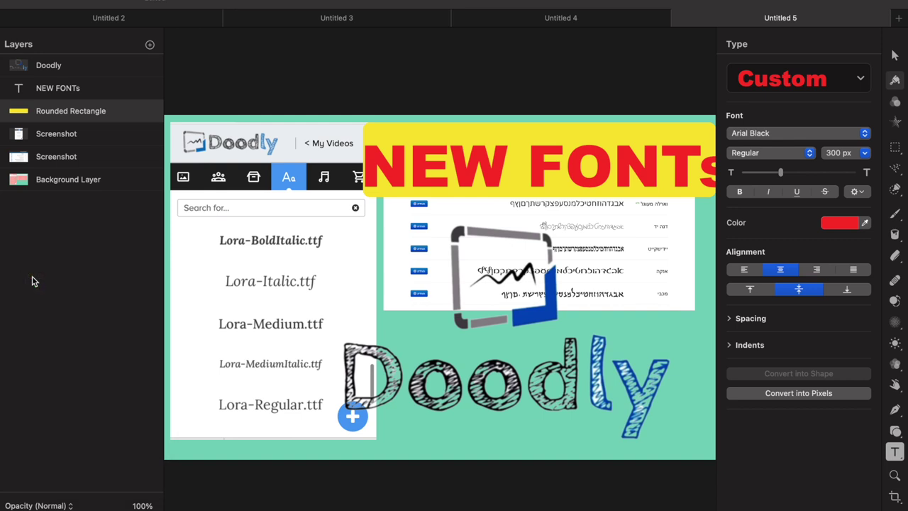
pyautogui.click(894, 55)
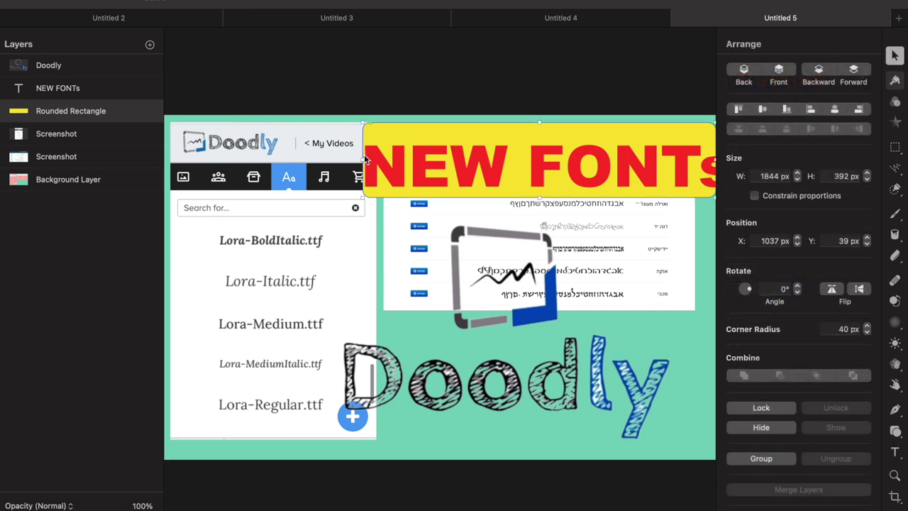
pyautogui.moveTo(362, 160); pyautogui.dragTo(310, 162)
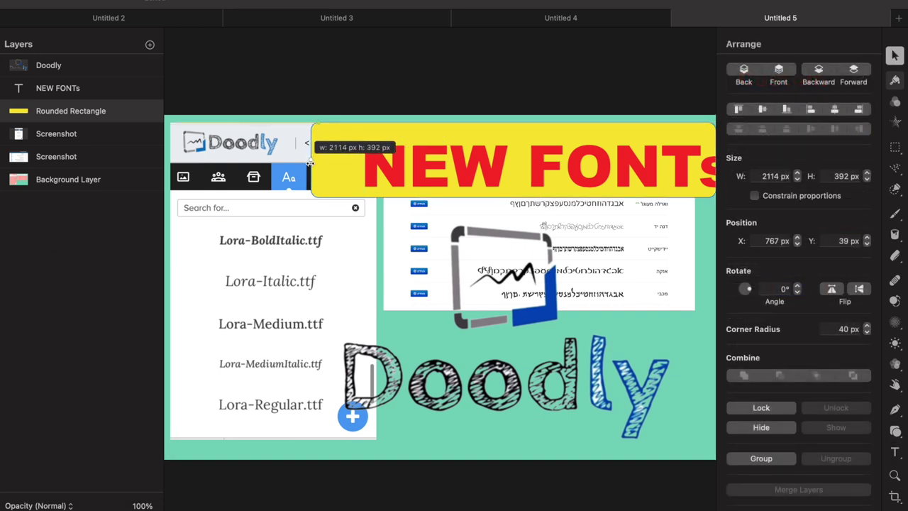
# Step: Slide the NEW FONTs text left until it sits fully inside the yellow banner
pyautogui.click(59, 90)
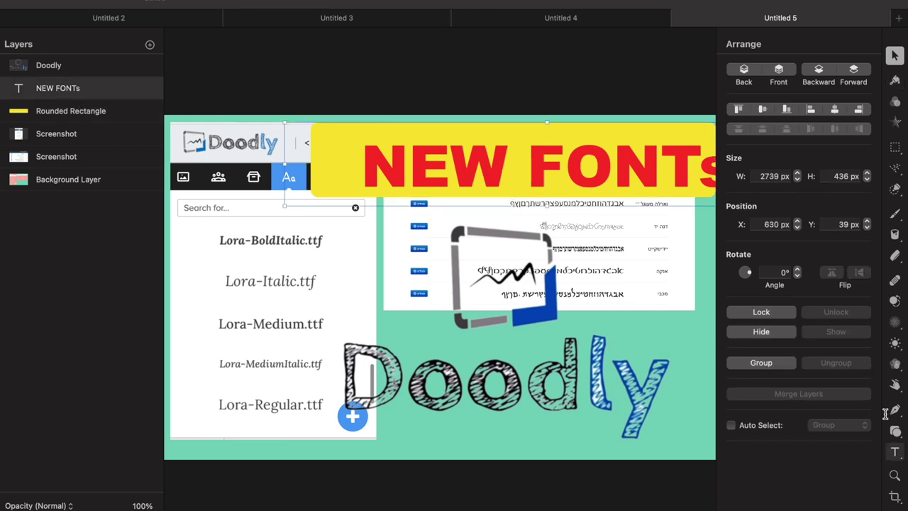
pyautogui.click(894, 452)
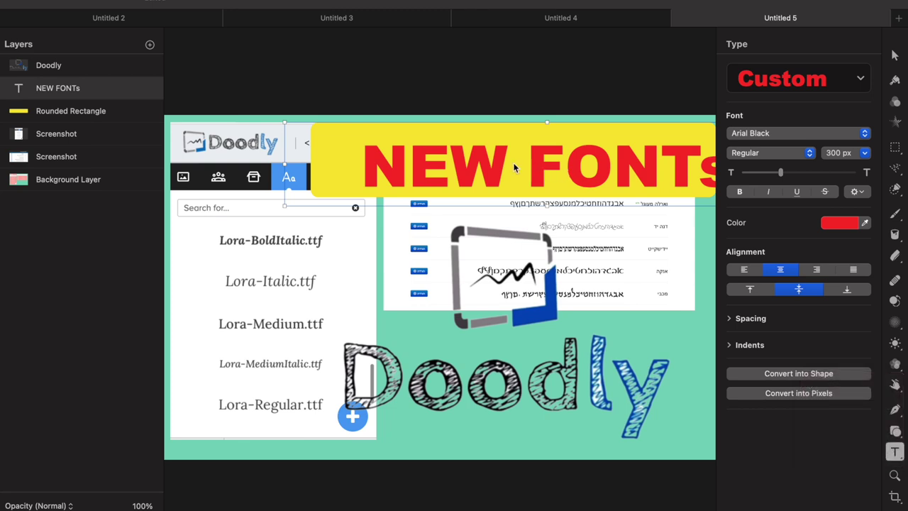
pyautogui.doubleClick(70, 88)
pyautogui.moveTo(513, 162); pyautogui.dragTo(483, 153)
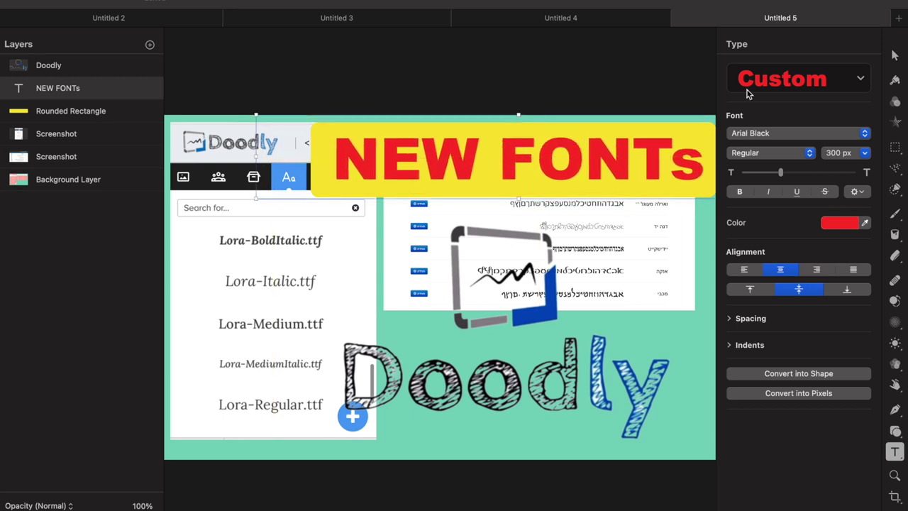
pyautogui.click(895, 58)
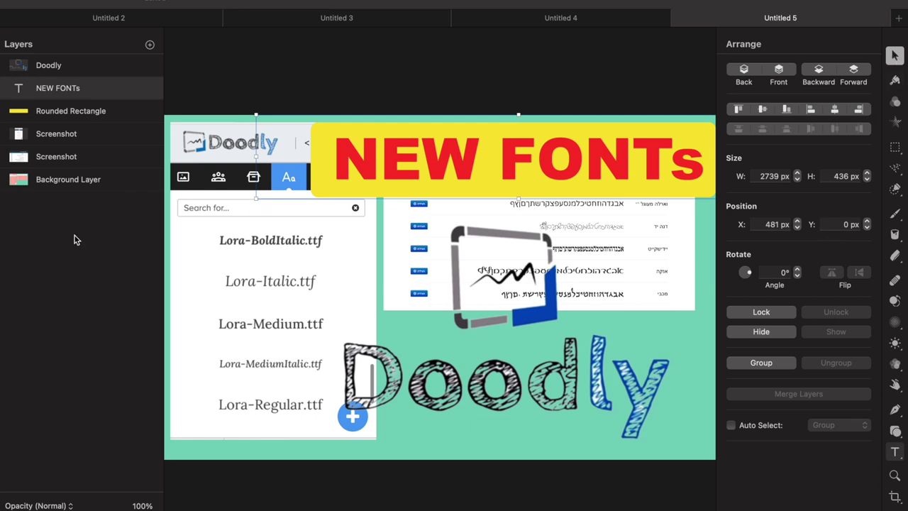
pyautogui.click(67, 180)
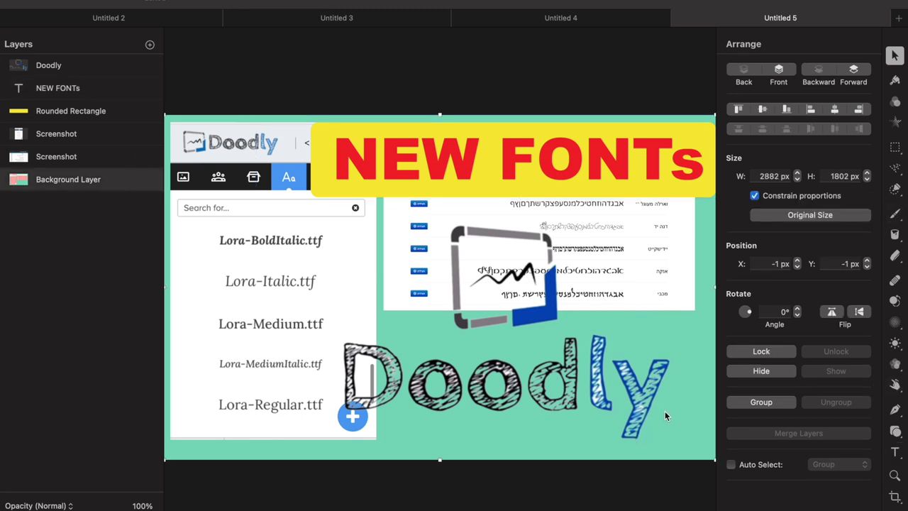
# Step: Fill the background with cyan using the Color Fill tool and colour wheel
pyautogui.click(892, 235)
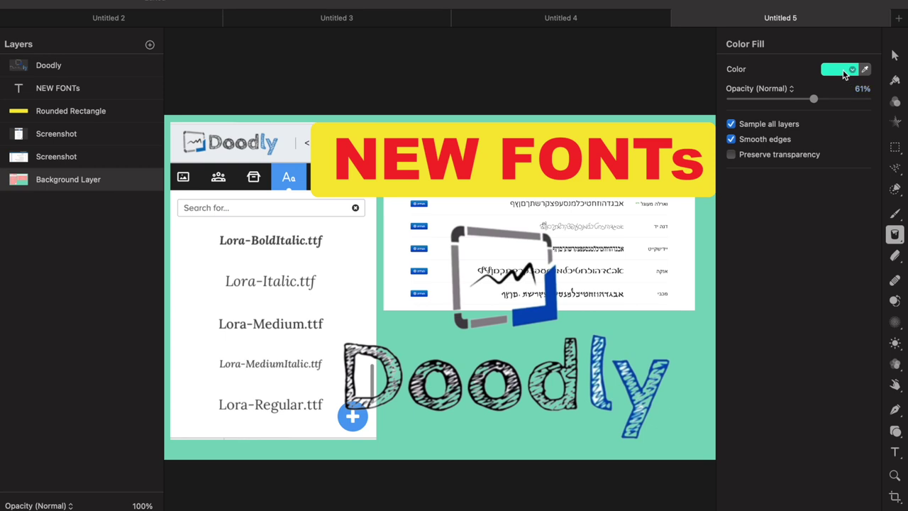
pyautogui.click(844, 72)
pyautogui.click(863, 99)
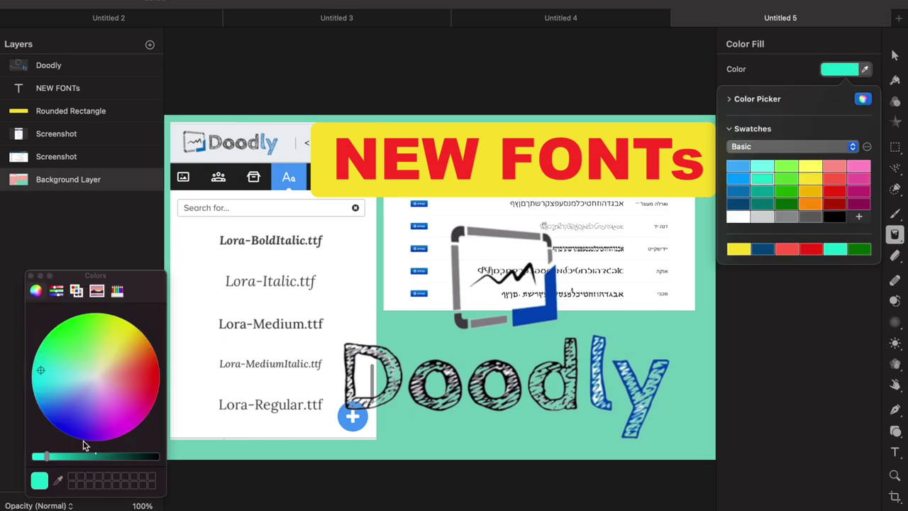
pyautogui.moveTo(50, 457); pyautogui.dragTo(33, 457)
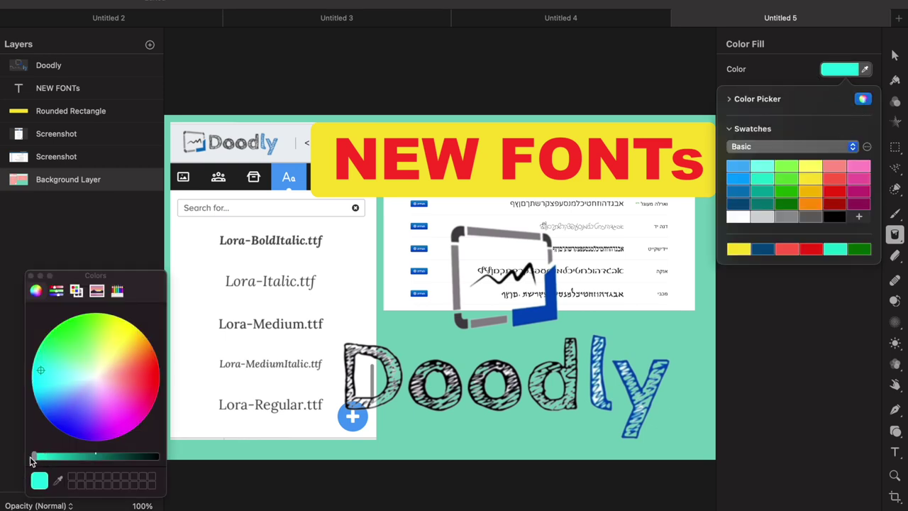
pyautogui.moveTo(60, 424); pyautogui.dragTo(51, 384)
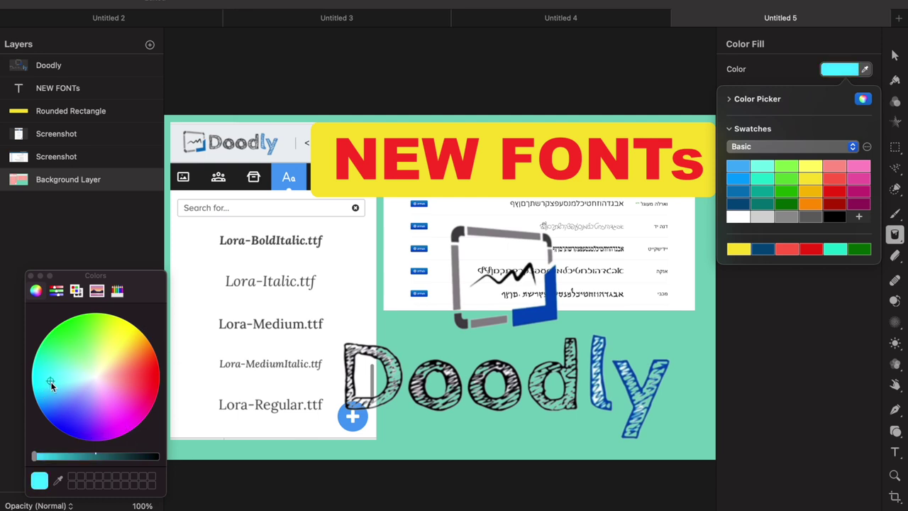
pyautogui.click(674, 391)
pyautogui.click(675, 391)
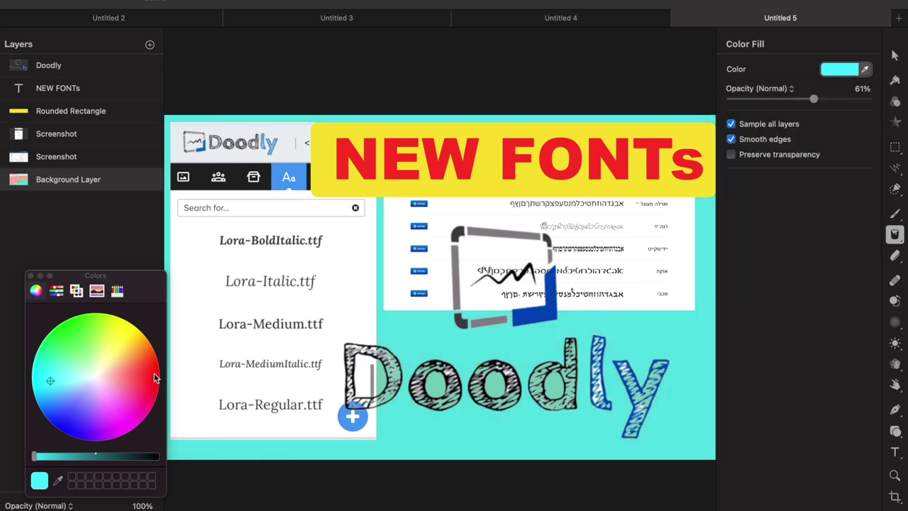
# Step: Try yellow, yellow-green and red as background fills
pyautogui.click(126, 339)
pyautogui.click(683, 370)
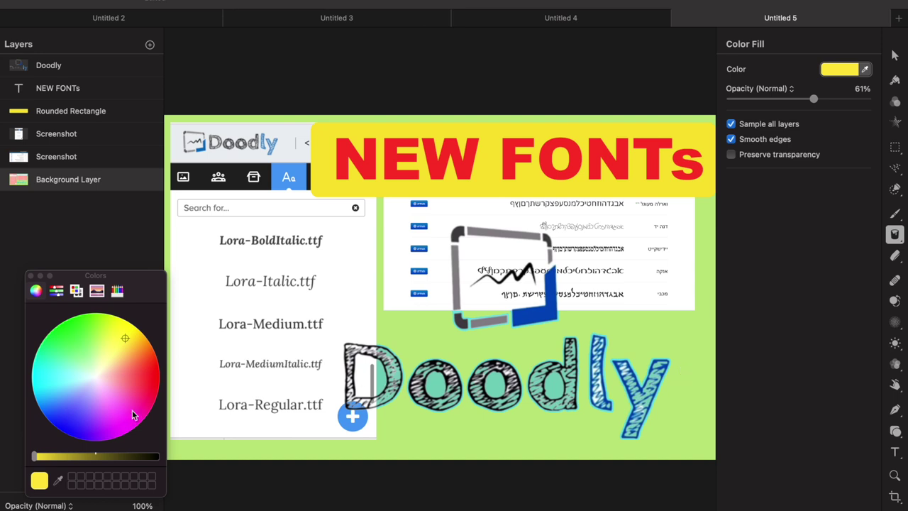
pyautogui.click(115, 319)
pyautogui.click(656, 326)
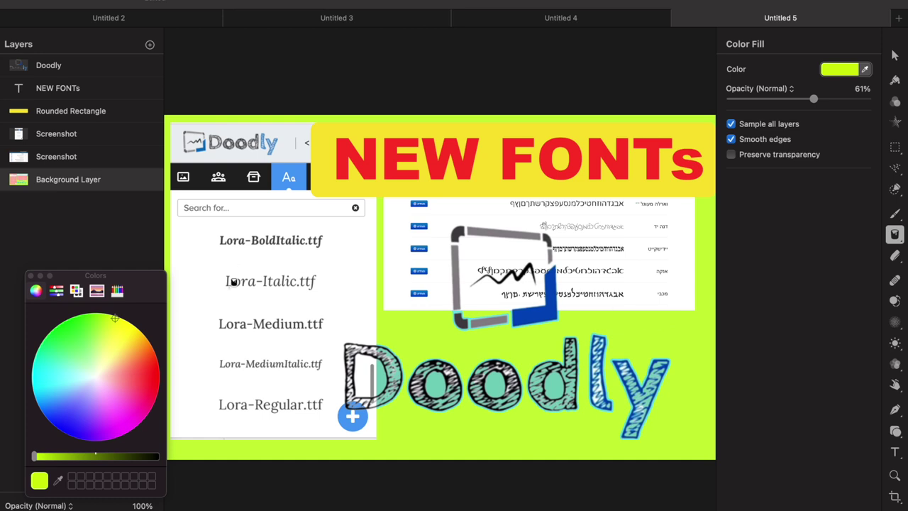
pyautogui.click(143, 373)
pyautogui.click(699, 356)
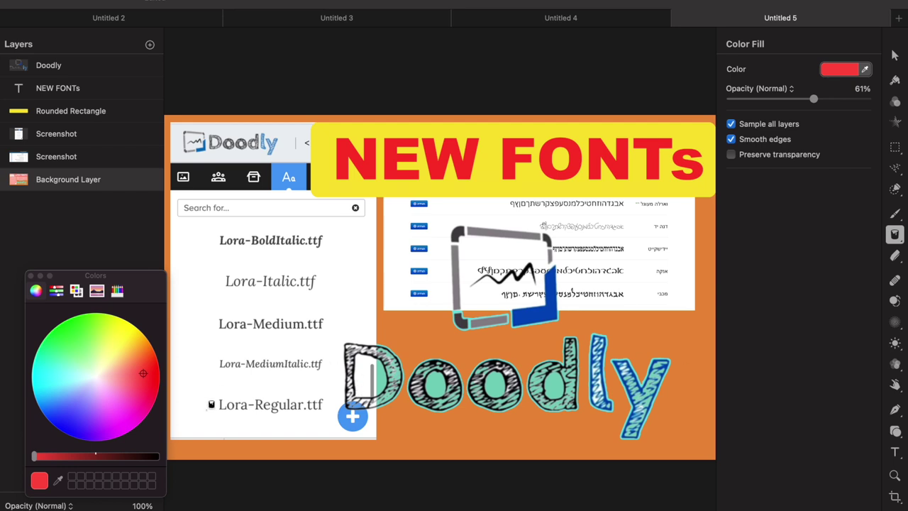
# Step: Try pink, then settle on a coral orange background fill
pyautogui.click(128, 409)
pyautogui.click(493, 431)
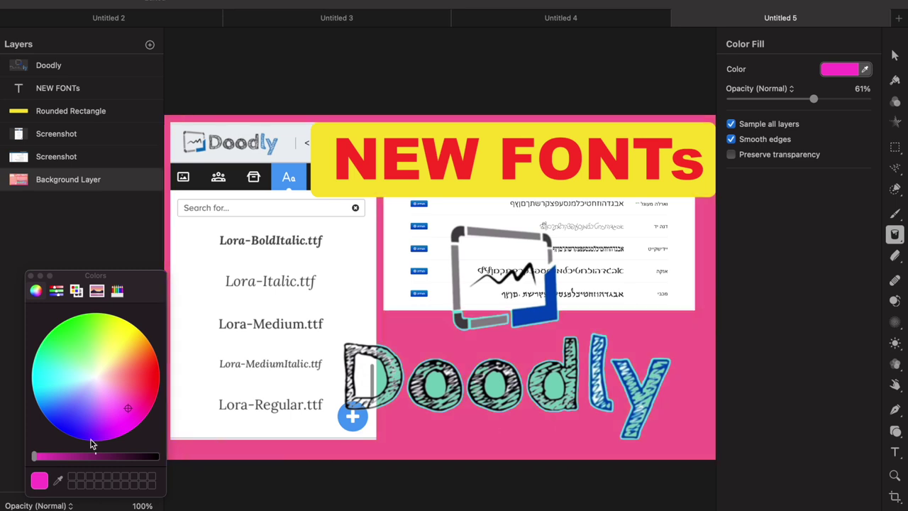
pyautogui.moveTo(94, 425)
pyautogui.mouseDown()
pyautogui.moveTo(128, 378)
pyautogui.moveTo(127, 340)
pyautogui.moveTo(142, 343)
pyautogui.moveTo(150, 368)
pyautogui.moveTo(149, 354)
pyautogui.mouseUp()
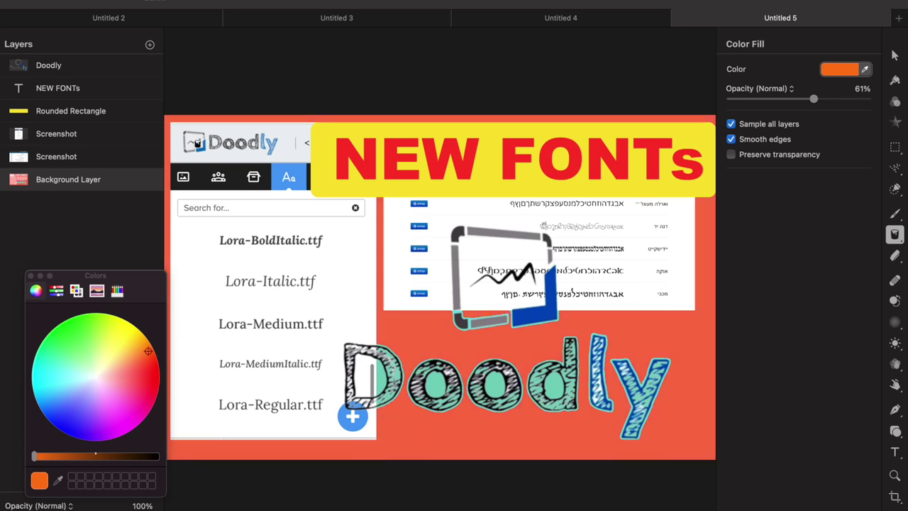
pyautogui.click(39, 114)
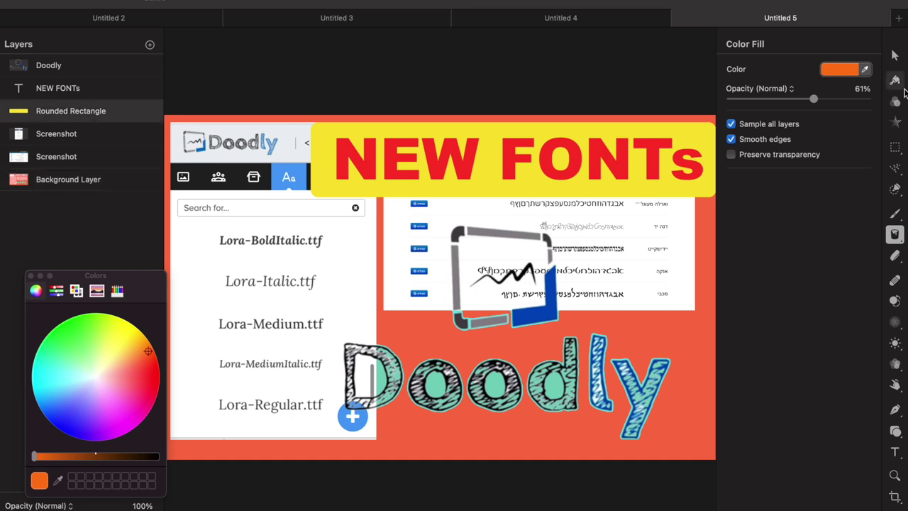
pyautogui.click(895, 430)
# Step: Recolour the banner fill from yellow to bright green on the colour wheel
pyautogui.click(746, 359)
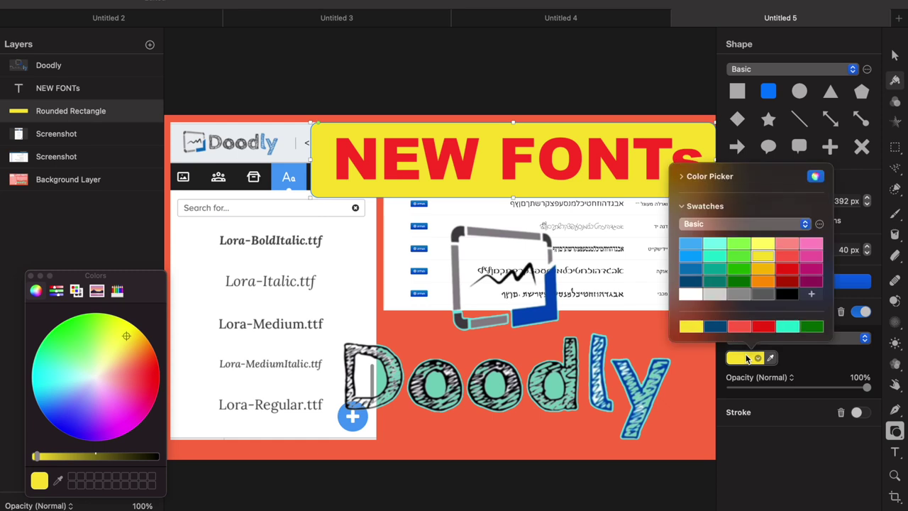
pyautogui.click(816, 177)
pyautogui.click(816, 177)
pyautogui.moveTo(125, 338)
pyautogui.mouseDown()
pyautogui.moveTo(92, 317)
pyautogui.moveTo(61, 330)
pyautogui.moveTo(88, 368)
pyautogui.moveTo(50, 349)
pyautogui.moveTo(55, 338)
pyautogui.mouseUp()
pyautogui.click(655, 496)
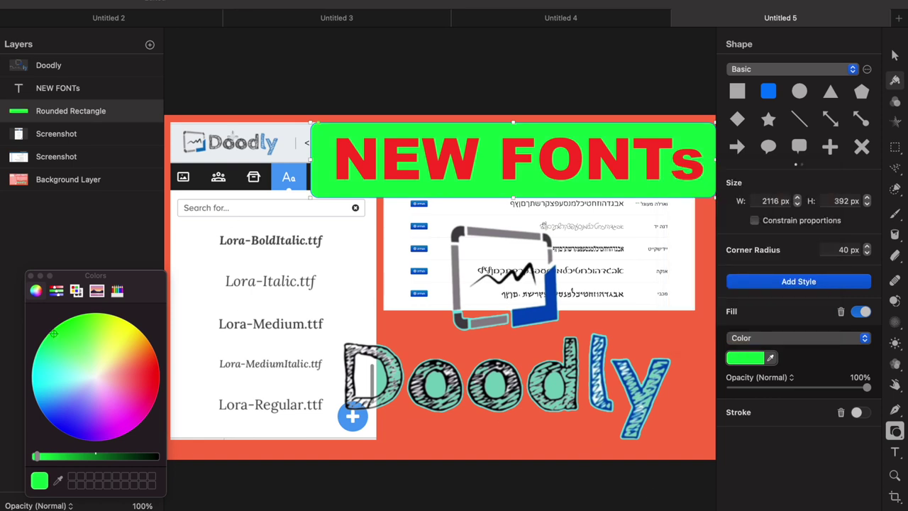
pyautogui.click(74, 93)
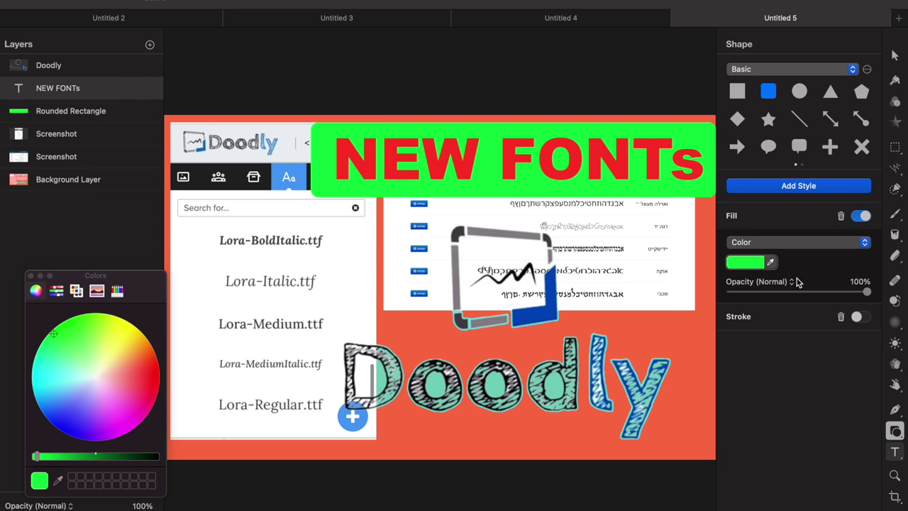
# Step: Change the NEW FONTs text from red through white to a pale light pink
pyautogui.click(895, 451)
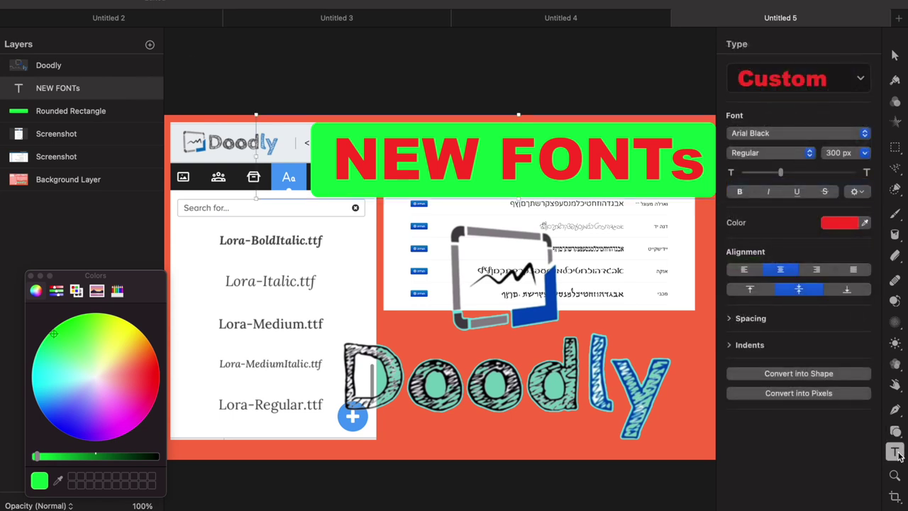
pyautogui.click(851, 226)
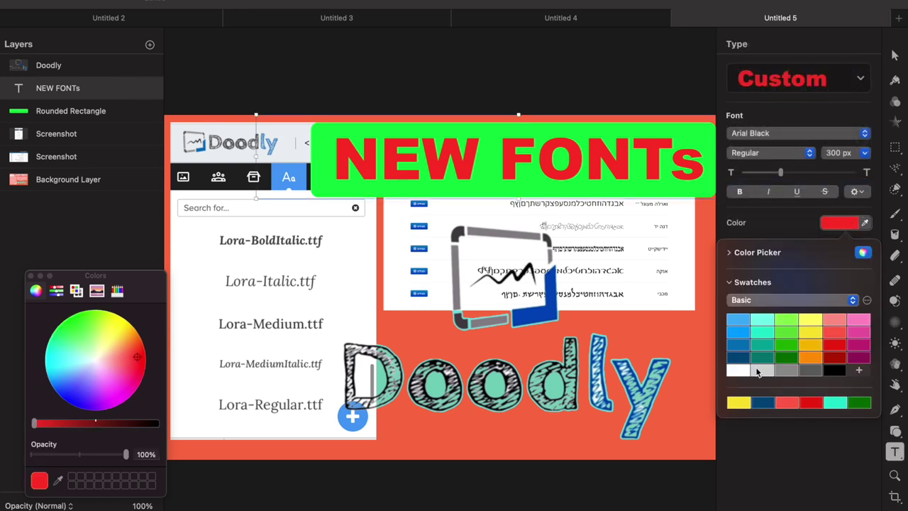
pyautogui.click(739, 370)
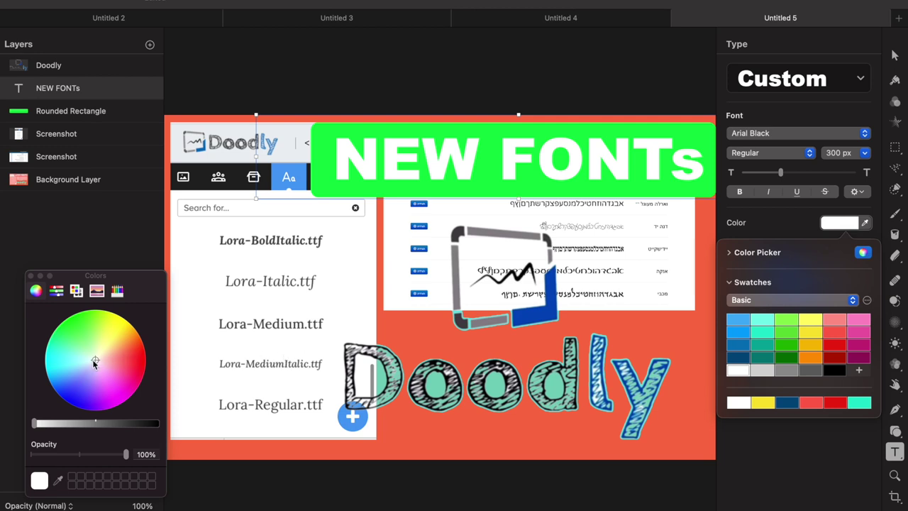
pyautogui.moveTo(95, 362)
pyautogui.mouseDown()
pyautogui.moveTo(109, 327)
pyautogui.moveTo(120, 373)
pyautogui.moveTo(145, 381)
pyautogui.moveTo(135, 401)
pyautogui.moveTo(101, 414)
pyautogui.mouseUp()
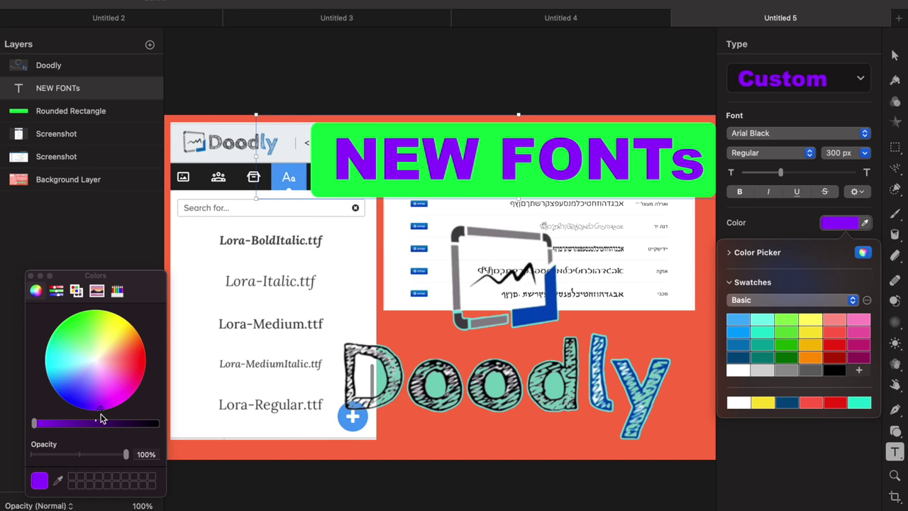
pyautogui.moveTo(101, 420)
pyautogui.mouseDown()
pyautogui.moveTo(97, 314)
pyautogui.moveTo(115, 315)
pyautogui.moveTo(139, 344)
pyautogui.moveTo(158, 347)
pyautogui.moveTo(107, 363)
pyautogui.mouseUp()
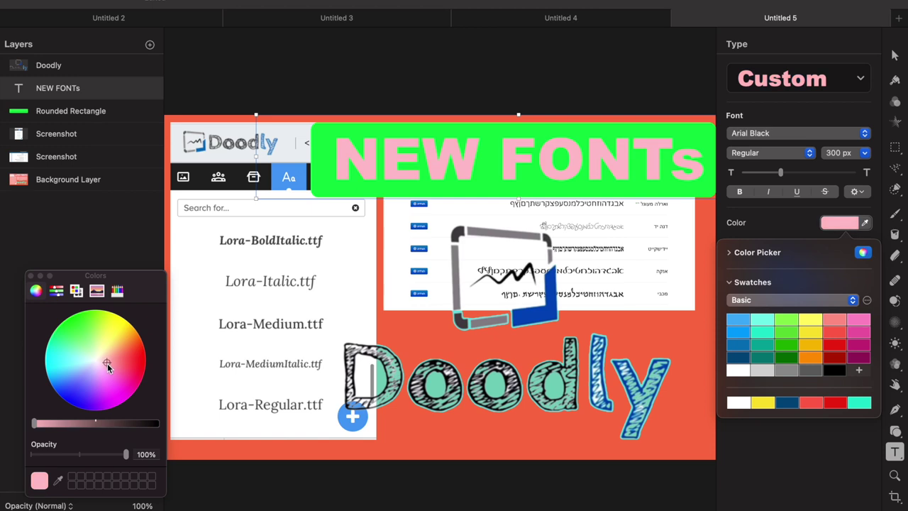
pyautogui.click(64, 112)
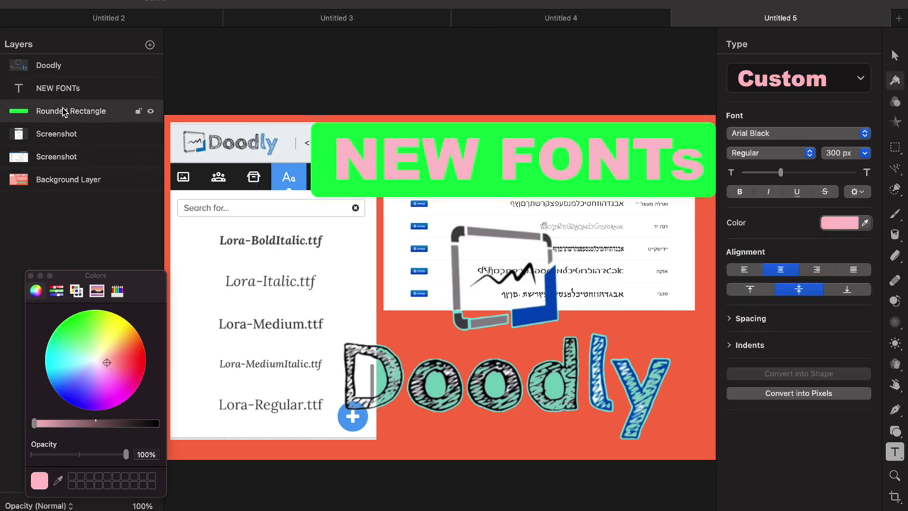
pyautogui.click(34, 275)
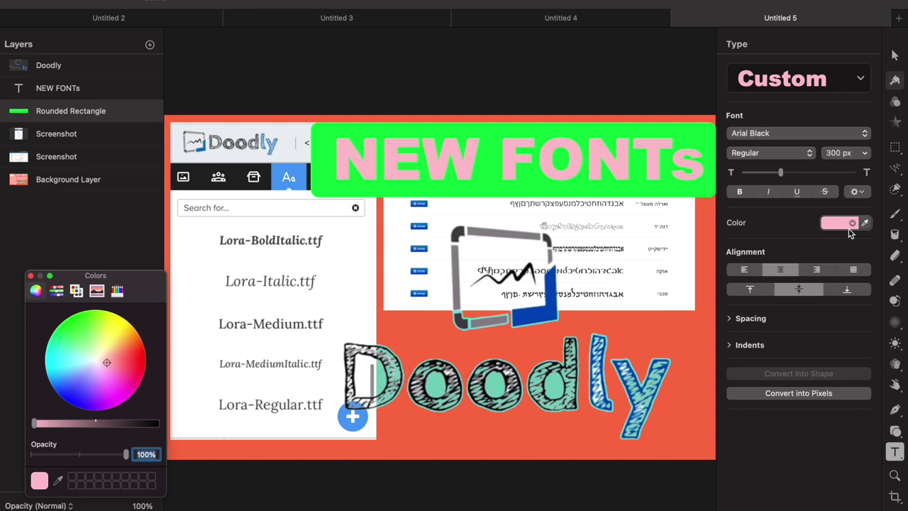
pyautogui.click(895, 430)
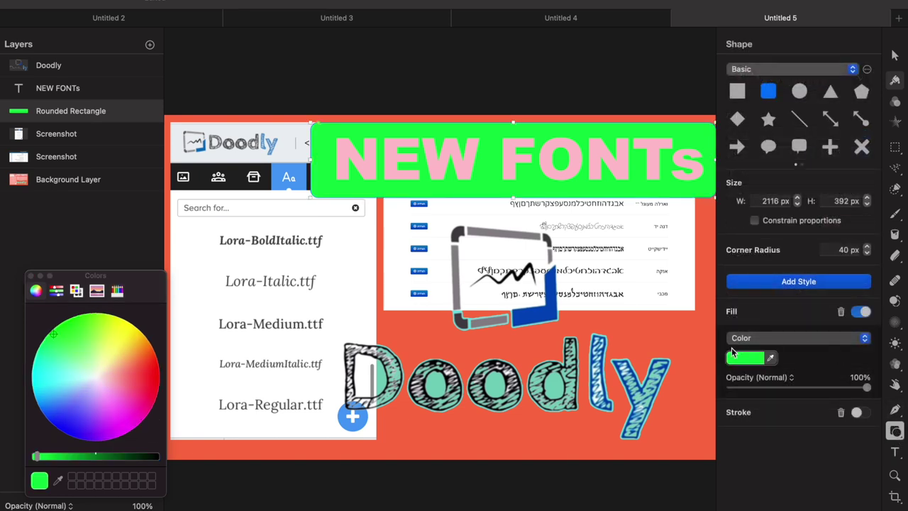
# Step: Fill the banner rectangle dark navy from the swatches
pyautogui.click(738, 357)
pyautogui.click(743, 326)
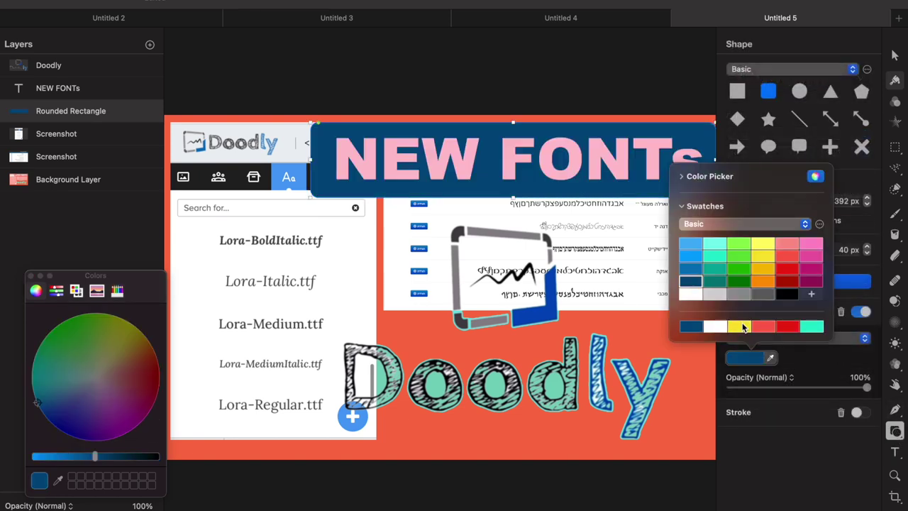
pyautogui.press('t')
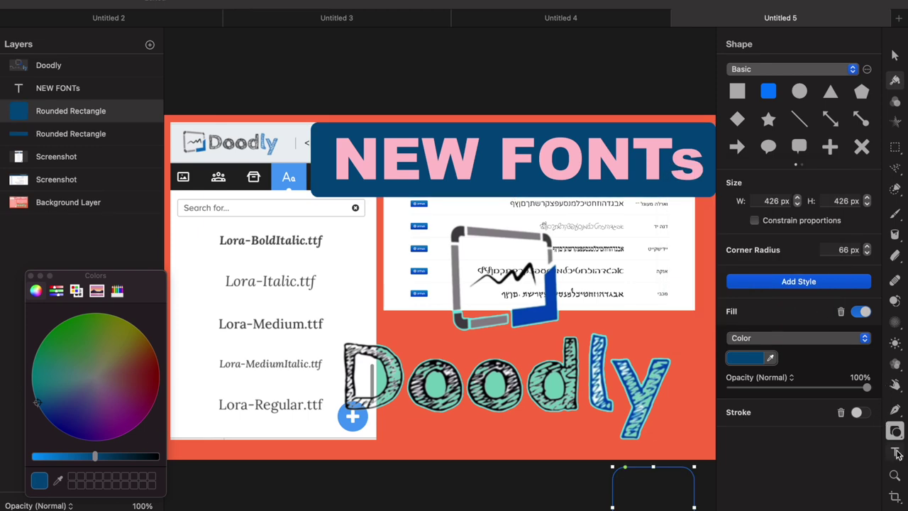
# Step: Try Beirut and American Typewriter for the title, then settle on AppleMyungjo
pyautogui.click(769, 137)
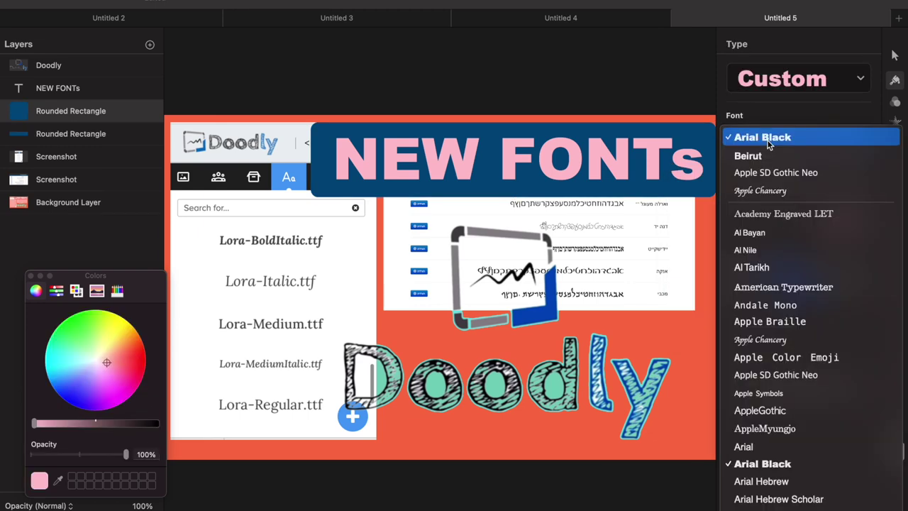
pyautogui.click(764, 156)
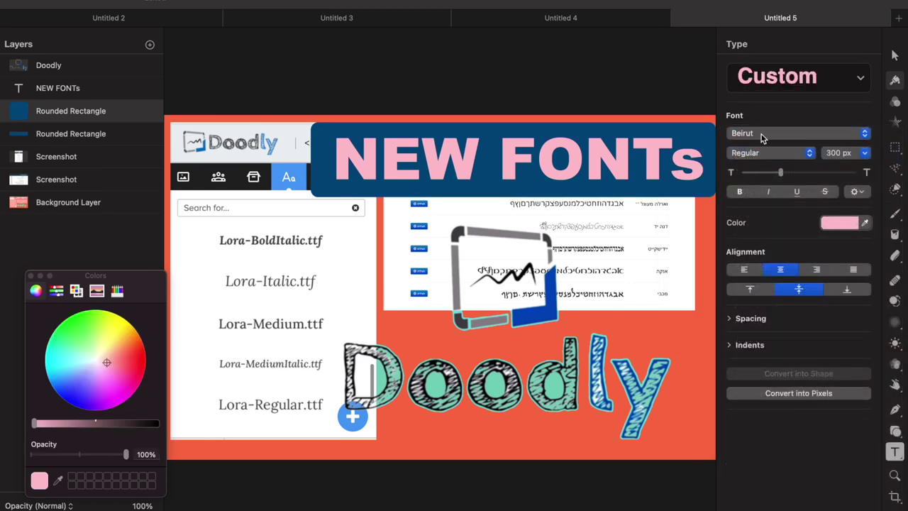
pyautogui.click(764, 136)
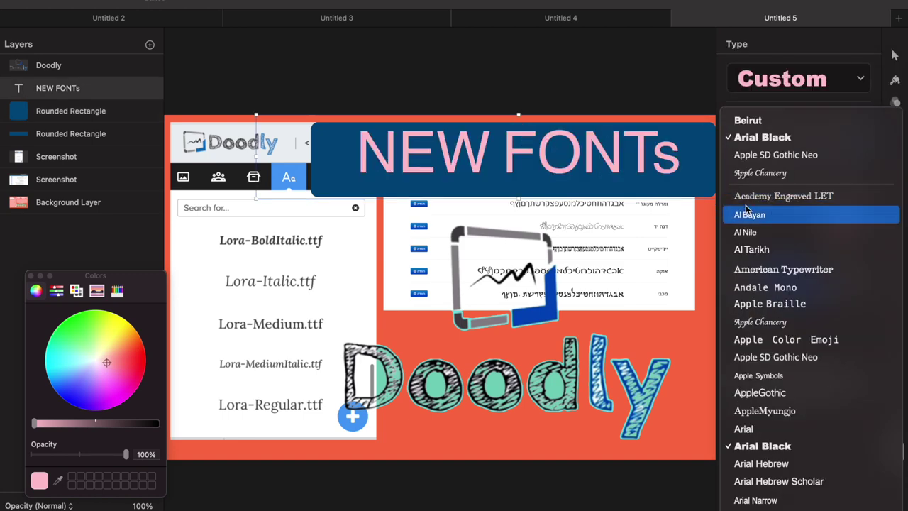
pyautogui.click(745, 271)
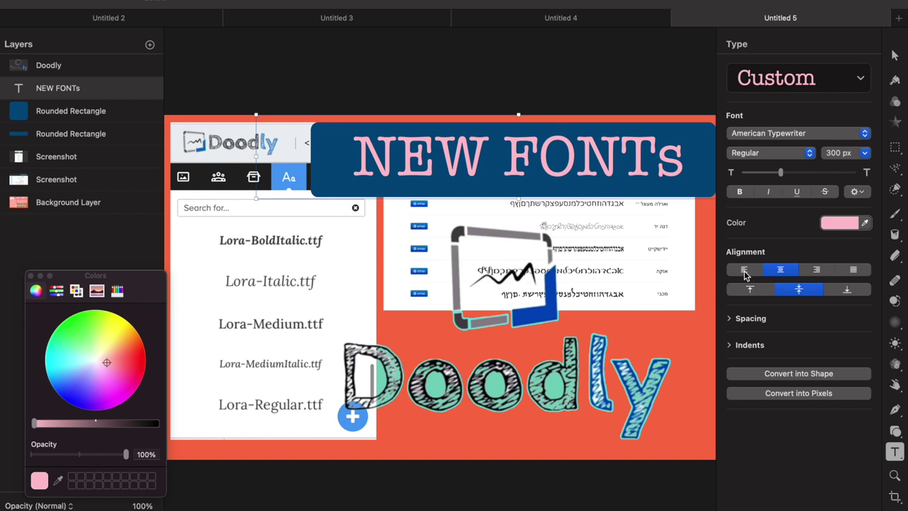
pyautogui.click(765, 140)
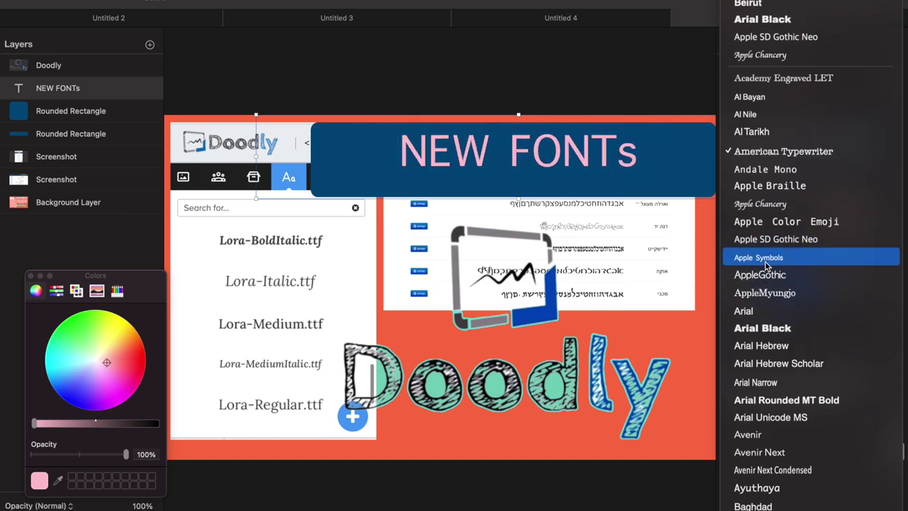
pyautogui.scroll(1, 769, 280)
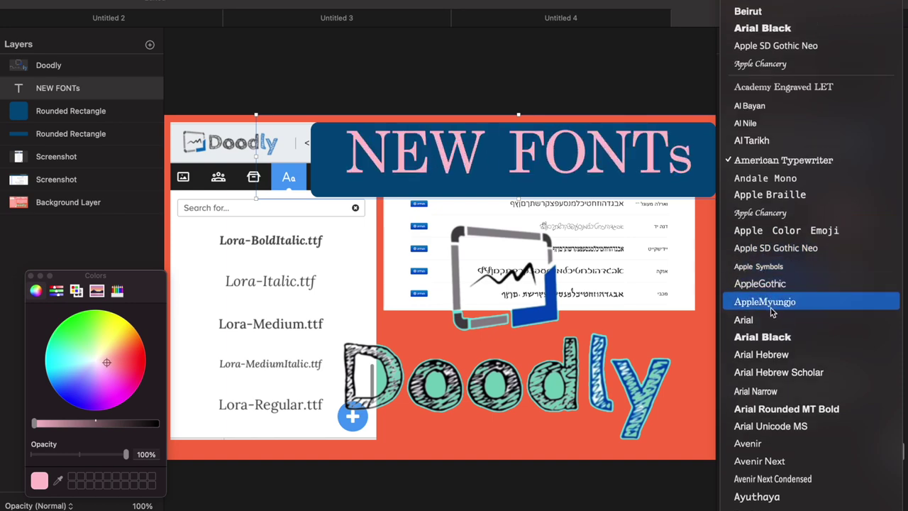
pyautogui.click(771, 310)
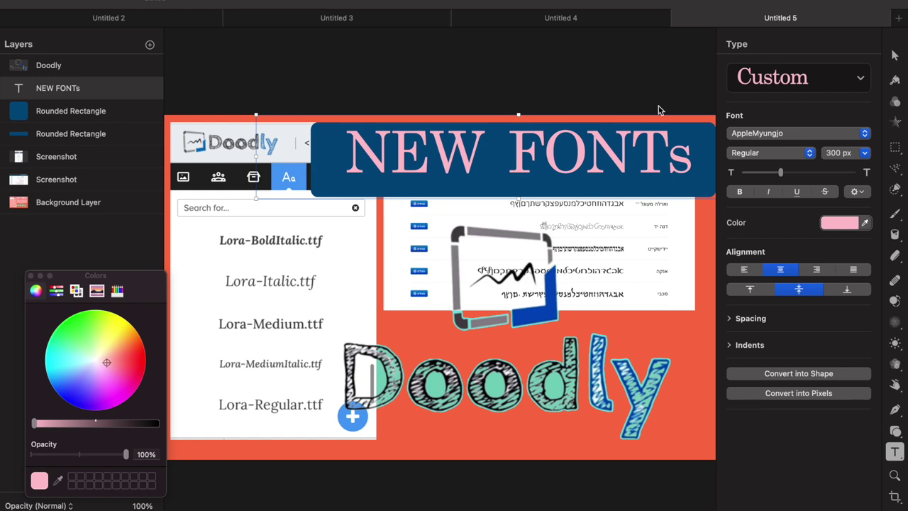
pyautogui.click(30, 276)
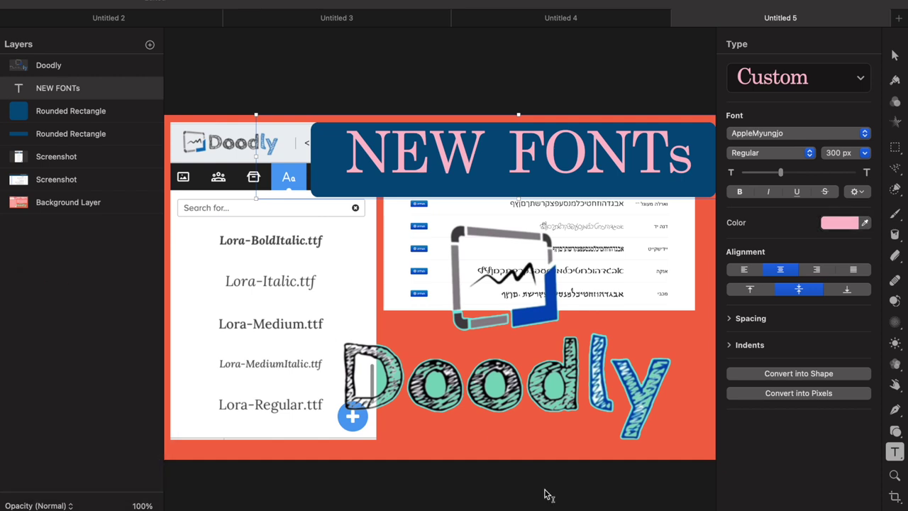
pyautogui.click(895, 451)
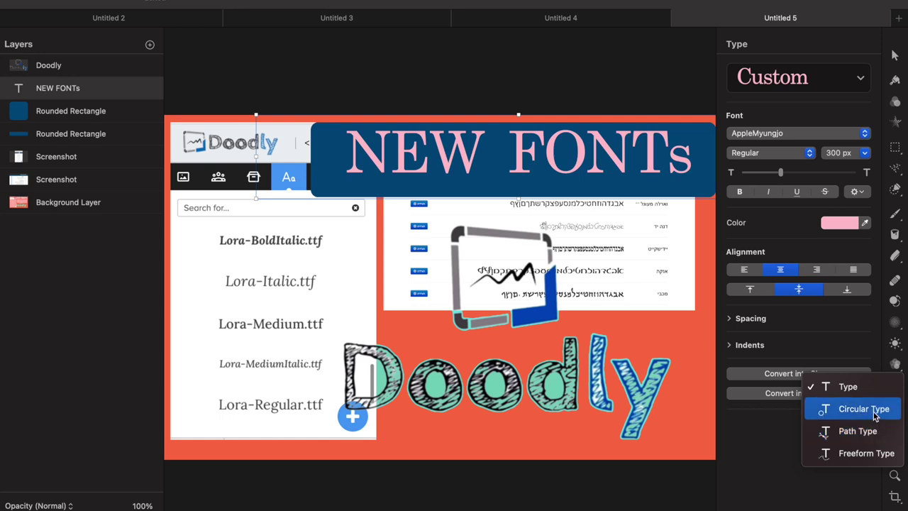
# Step: Draw a circular type ellipse over the Lora screenshot and type UPLOAD
pyautogui.click(864, 408)
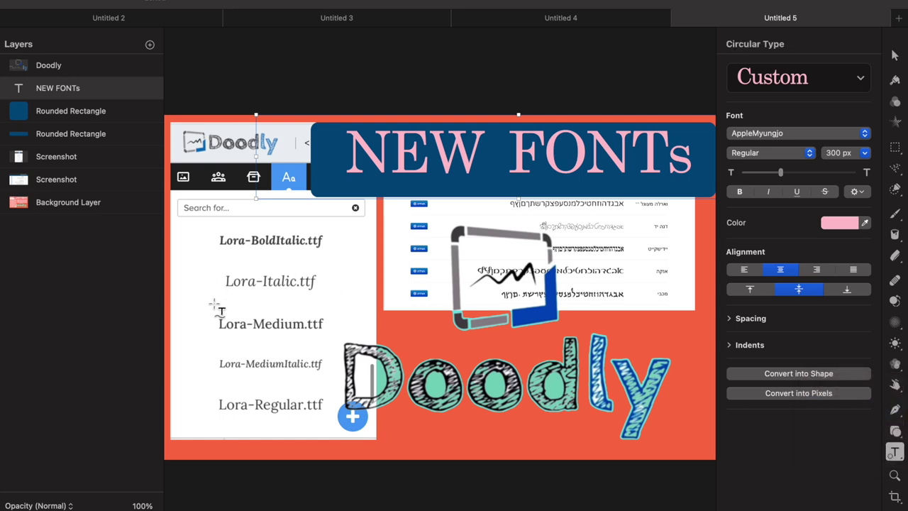
pyautogui.moveTo(214, 305); pyautogui.dragTo(411, 389)
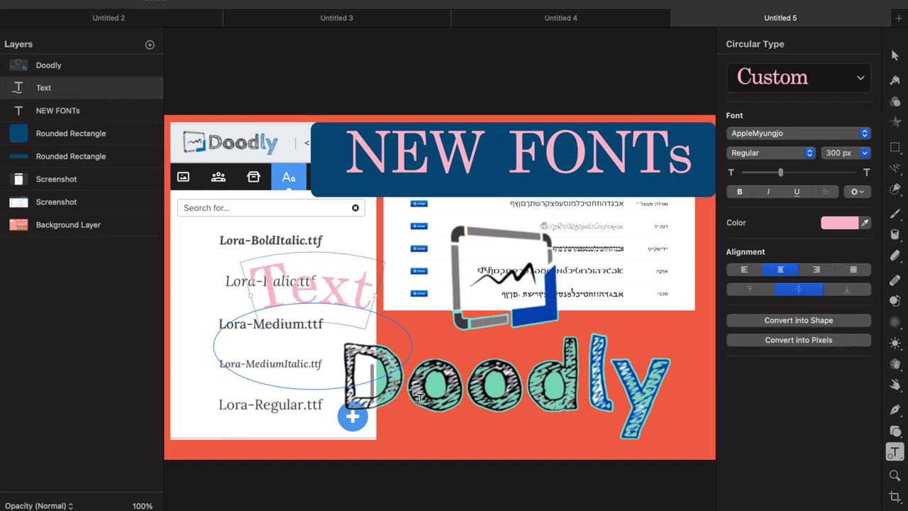
pyautogui.doubleClick(364, 291)
pyautogui.write('U')
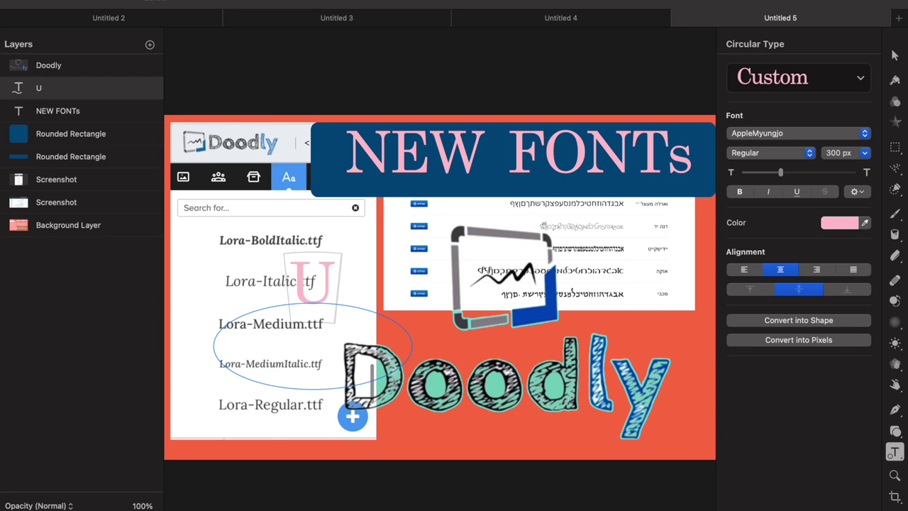
pyautogui.write('PLOAD')
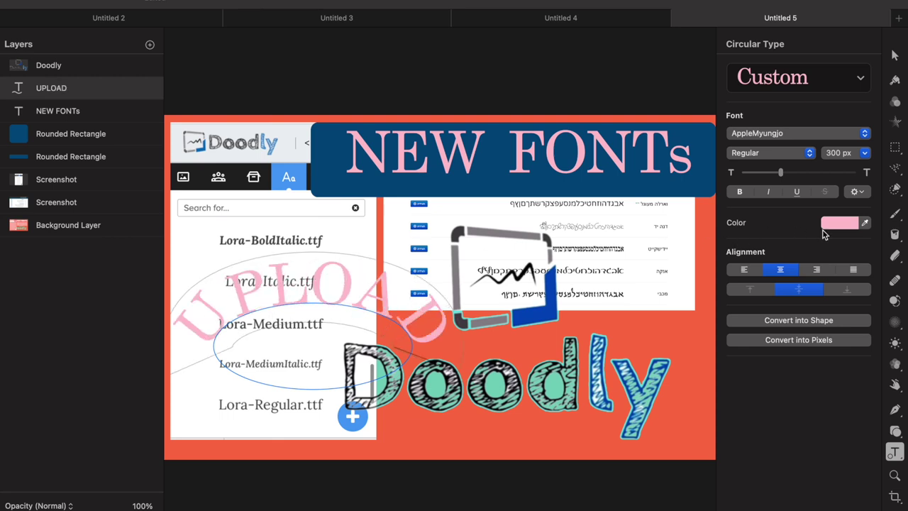
# Step: Colour the curved UPLOAD text yellow-green on the colour wheel
pyautogui.click(848, 224)
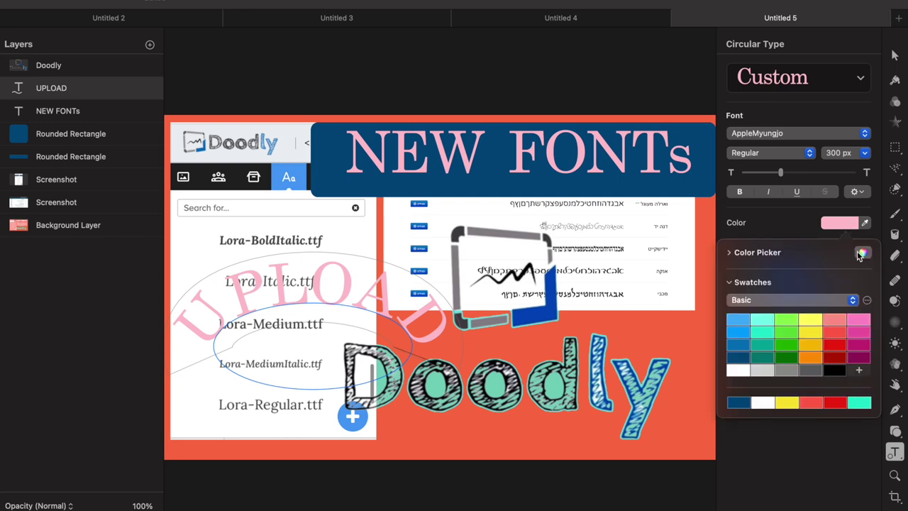
pyautogui.click(863, 253)
pyautogui.click(78, 323)
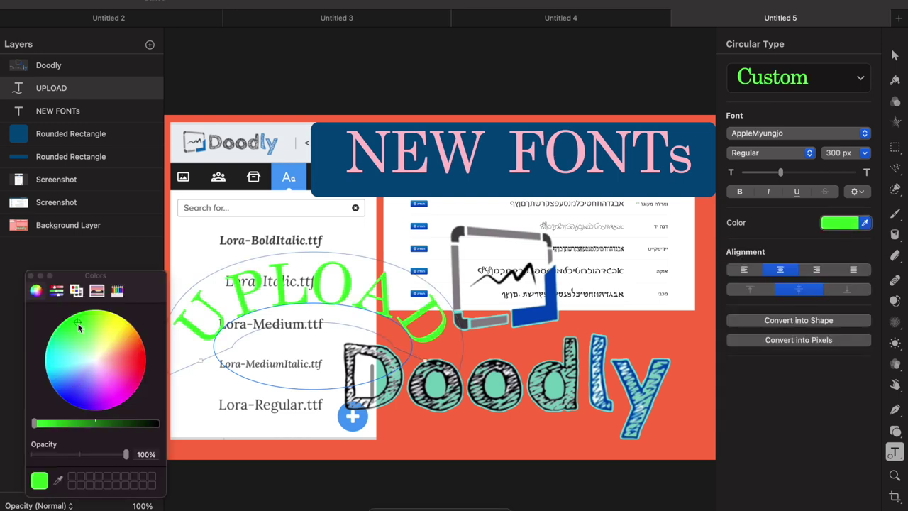
pyautogui.moveTo(78, 325); pyautogui.dragTo(51, 412)
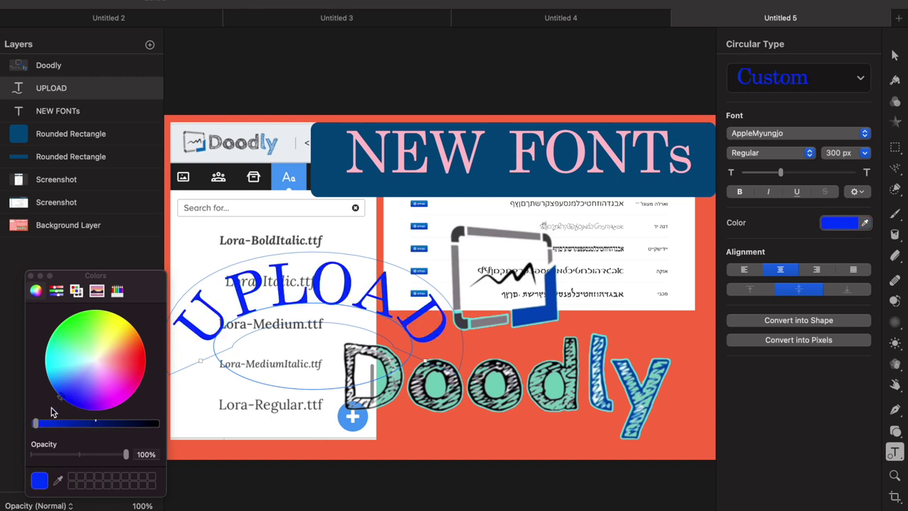
# Step: Reopen the curved UPLOAD text for editing and colour its letter U green
pyautogui.click(29, 276)
pyautogui.click(578, 454)
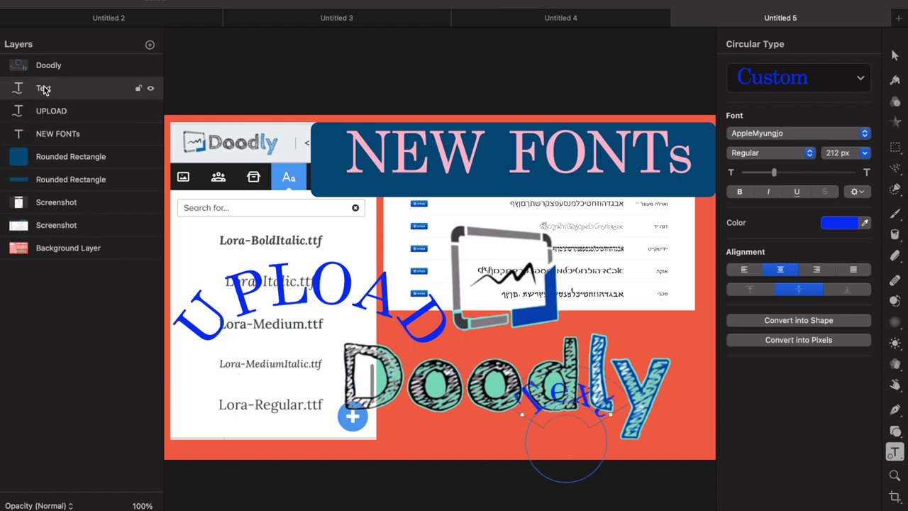
pyautogui.click(45, 88)
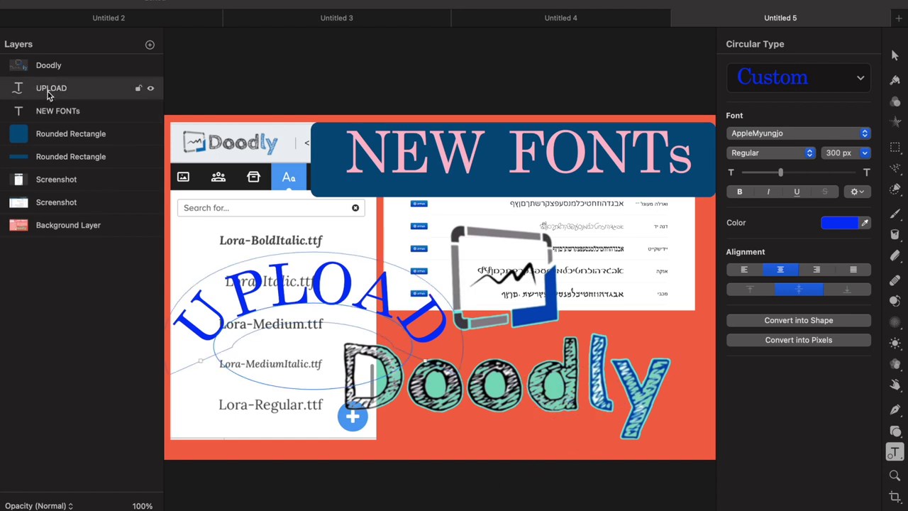
pyautogui.doubleClick(209, 317)
pyautogui.click(209, 315)
pyautogui.moveTo(208, 315); pyautogui.dragTo(197, 325)
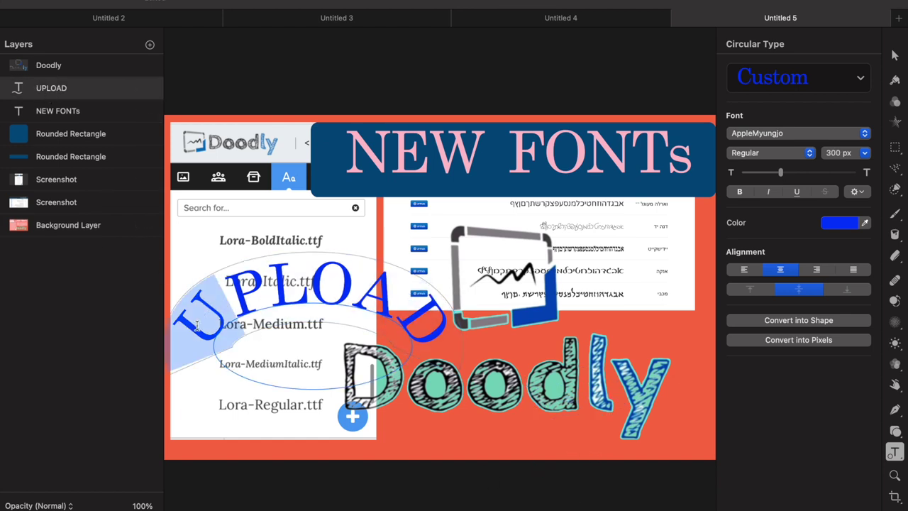
pyautogui.click(830, 223)
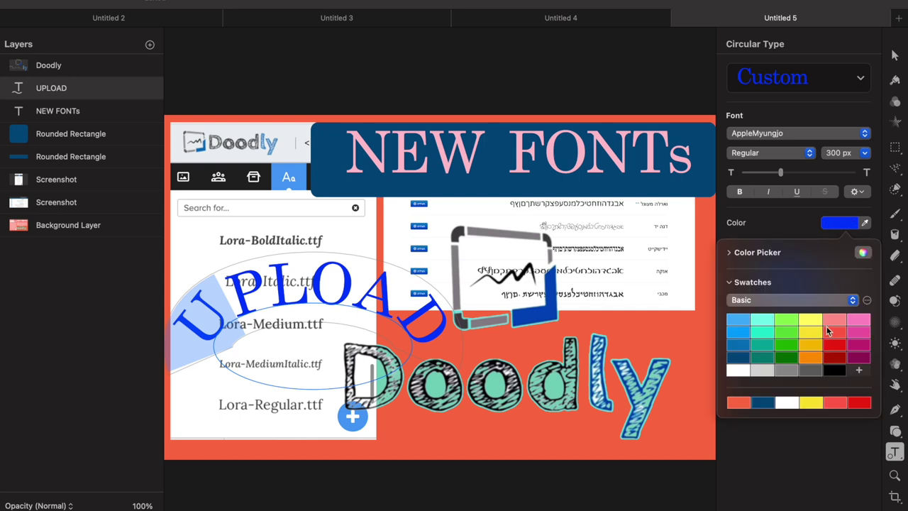
pyautogui.click(862, 254)
pyautogui.click(74, 325)
# Step: Colour the P cyan, the O purple and the A red
pyautogui.moveTo(230, 283); pyautogui.dragTo(257, 287)
pyautogui.moveTo(53, 339); pyautogui.dragTo(47, 363)
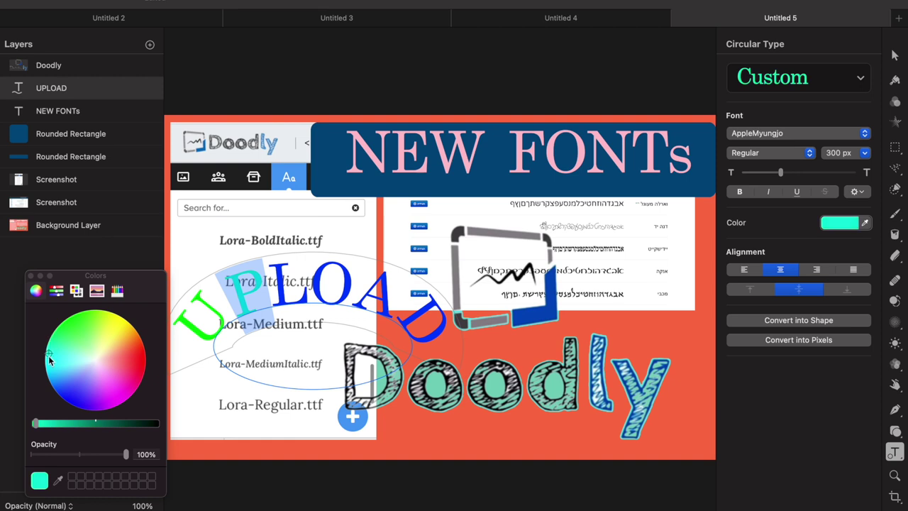
pyautogui.moveTo(309, 284); pyautogui.dragTo(355, 284)
pyautogui.click(89, 406)
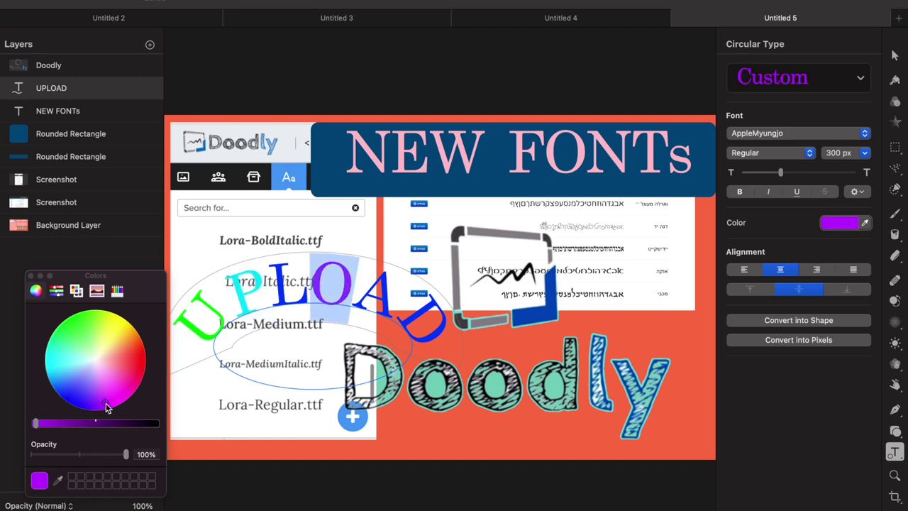
pyautogui.moveTo(365, 293); pyautogui.dragTo(388, 301)
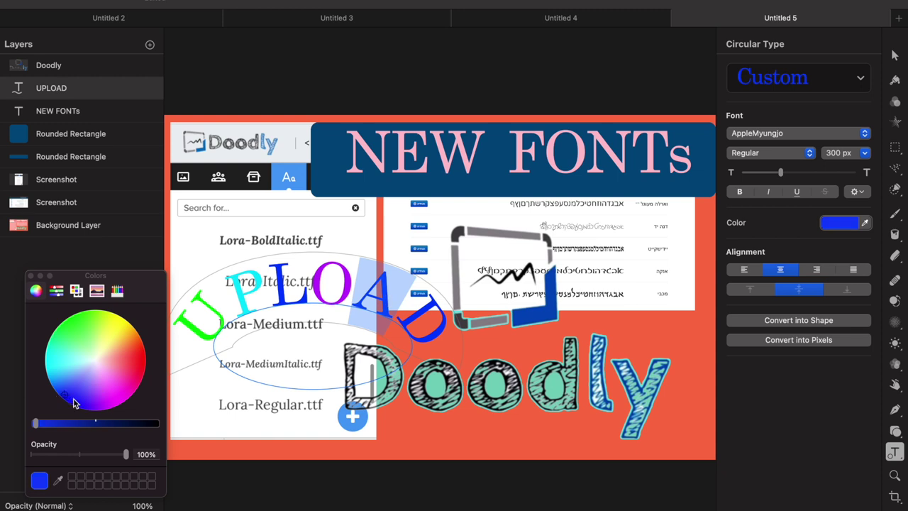
pyautogui.click(144, 367)
pyautogui.click(137, 390)
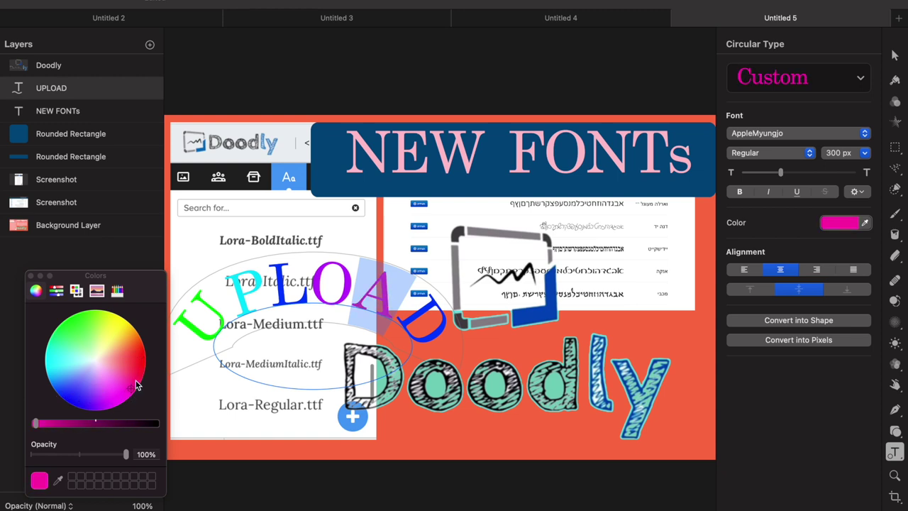
pyautogui.click(144, 367)
# Step: Make the D yellow and raise the UPLOAD arc over the Lora-Italic row
pyautogui.moveTo(416, 311); pyautogui.dragTo(434, 333)
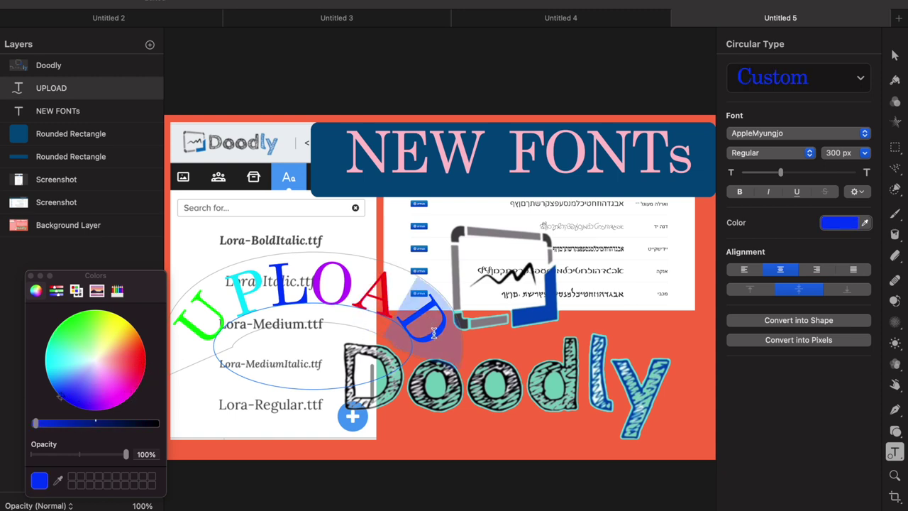
pyautogui.click(57, 361)
pyautogui.moveTo(62, 349); pyautogui.dragTo(119, 317)
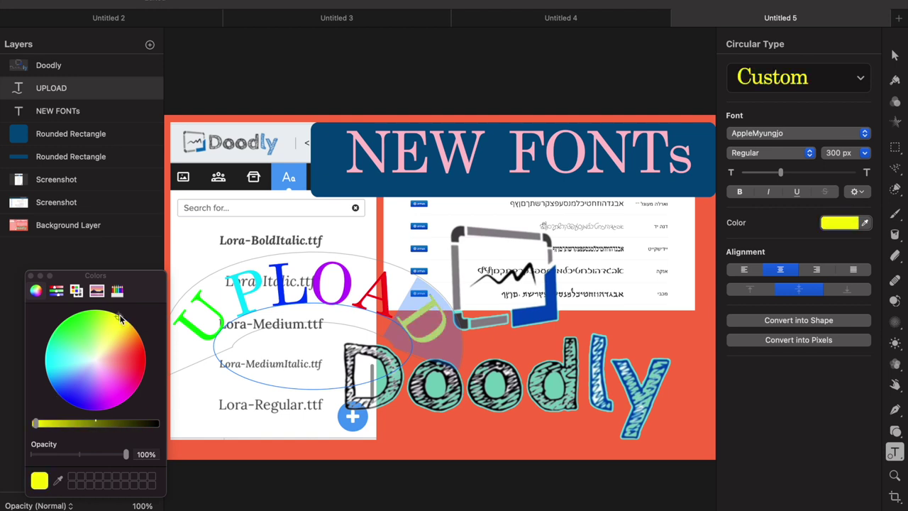
pyautogui.click(195, 344)
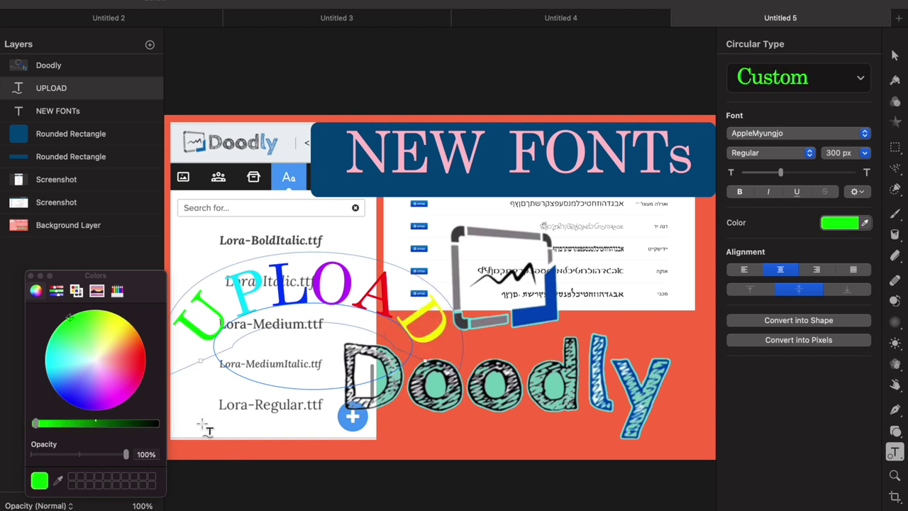
pyautogui.moveTo(188, 333); pyautogui.dragTo(224, 261)
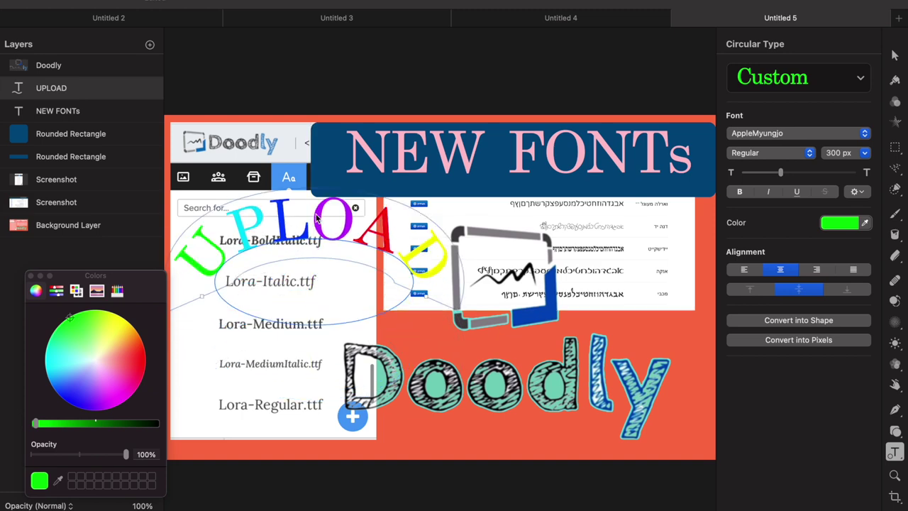
pyautogui.click(752, 135)
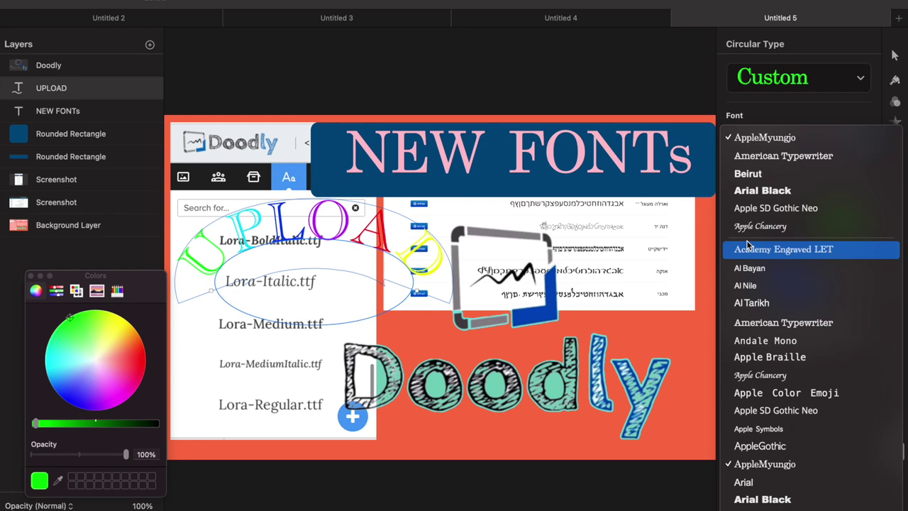
# Step: Set the curved UPLOAD text in Arial Rounded MT Bold and move it higher
pyautogui.scroll(-3, 753, 284)
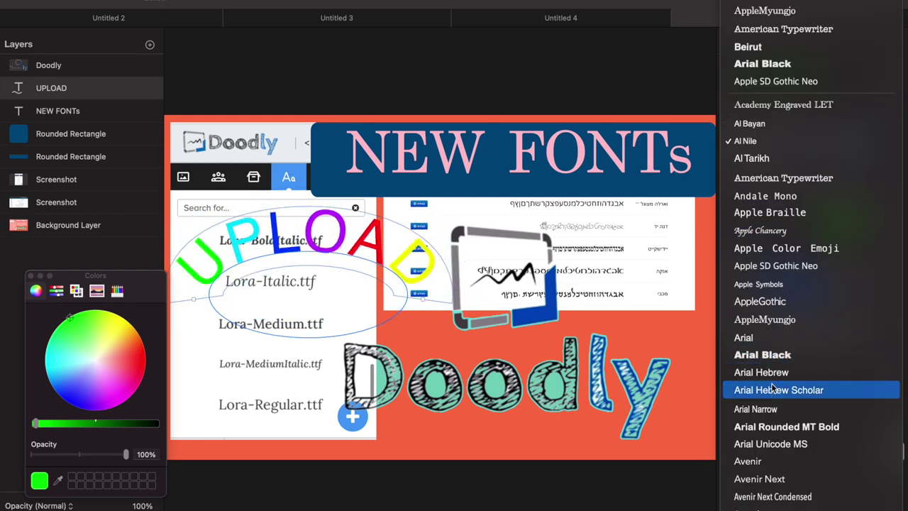
pyautogui.click(780, 426)
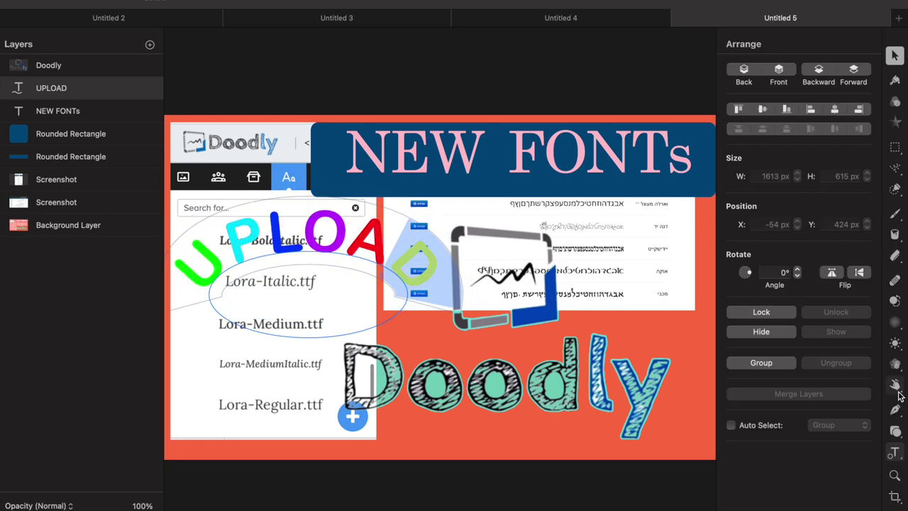
pyautogui.click(895, 453)
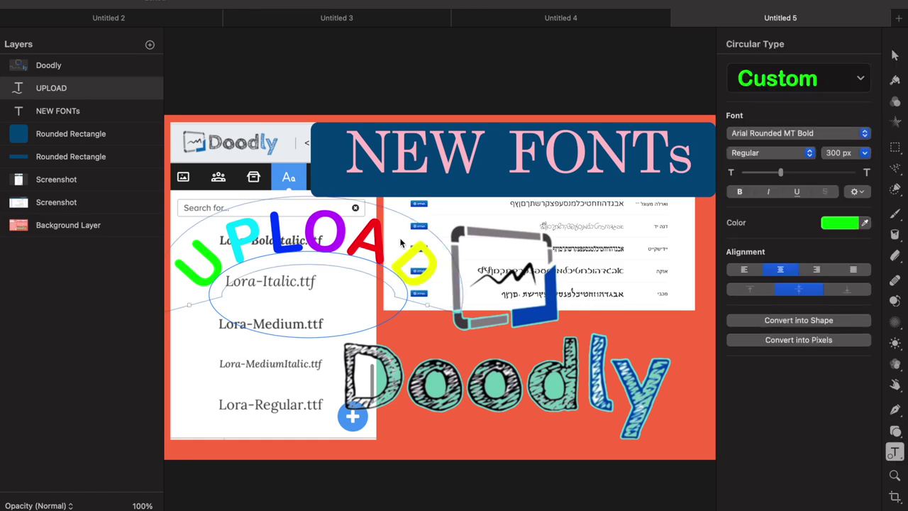
pyautogui.moveTo(402, 244); pyautogui.dragTo(431, 243)
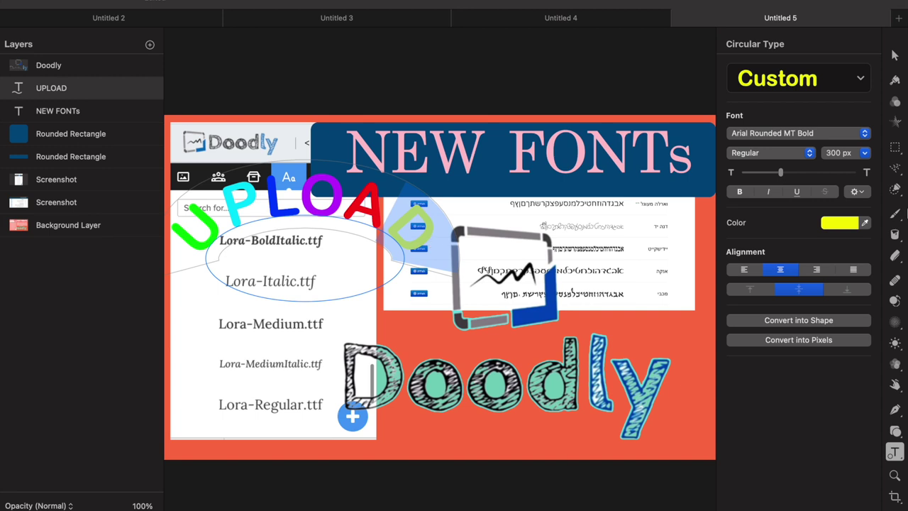
# Step: Recolour the letter D of UPLOAD orange and finish editing the text
pyautogui.click(851, 224)
pyautogui.click(863, 253)
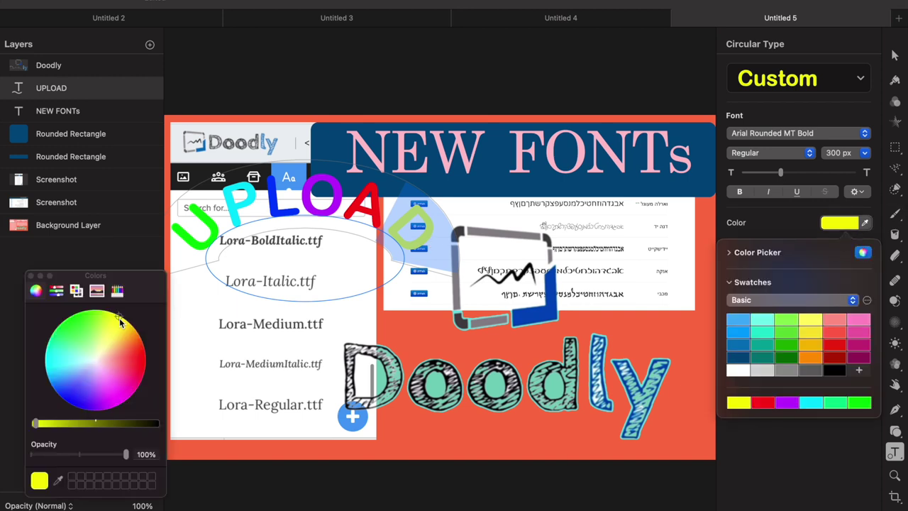
pyautogui.moveTo(120, 317); pyautogui.dragTo(118, 359)
pyautogui.press('Escape')
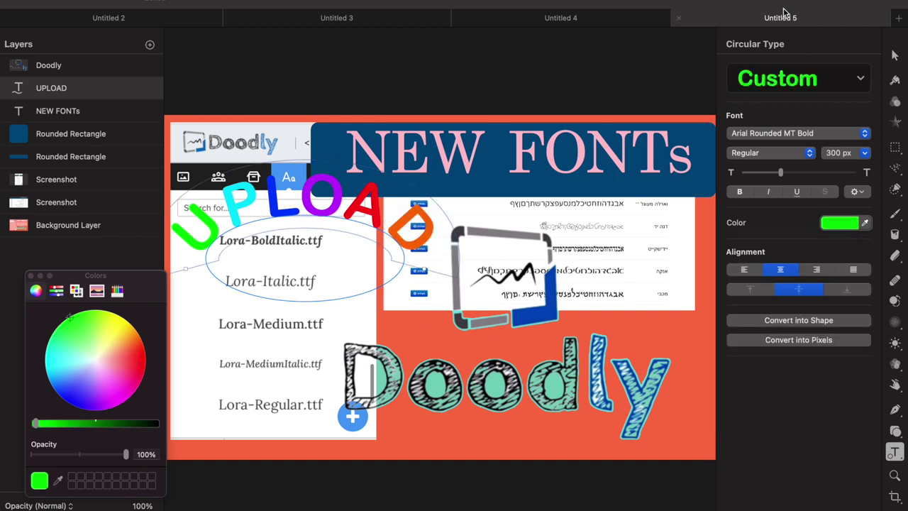
pyautogui.click(894, 55)
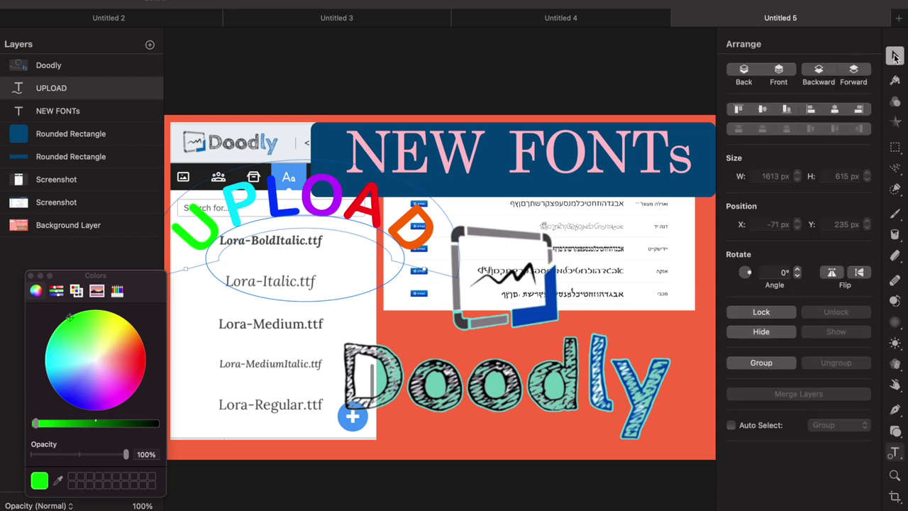
# Step: Select the background layer and try light green and teal fill colours
pyautogui.click(30, 275)
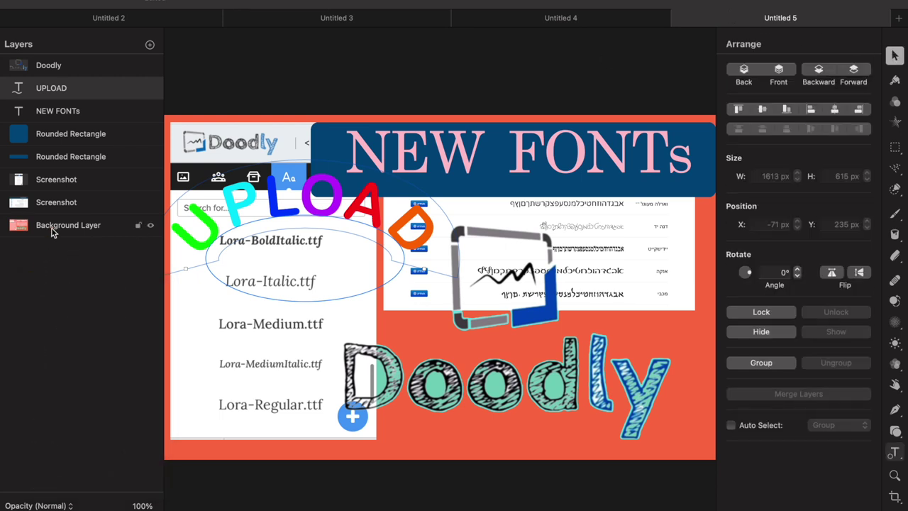
pyautogui.click(52, 227)
pyautogui.click(56, 202)
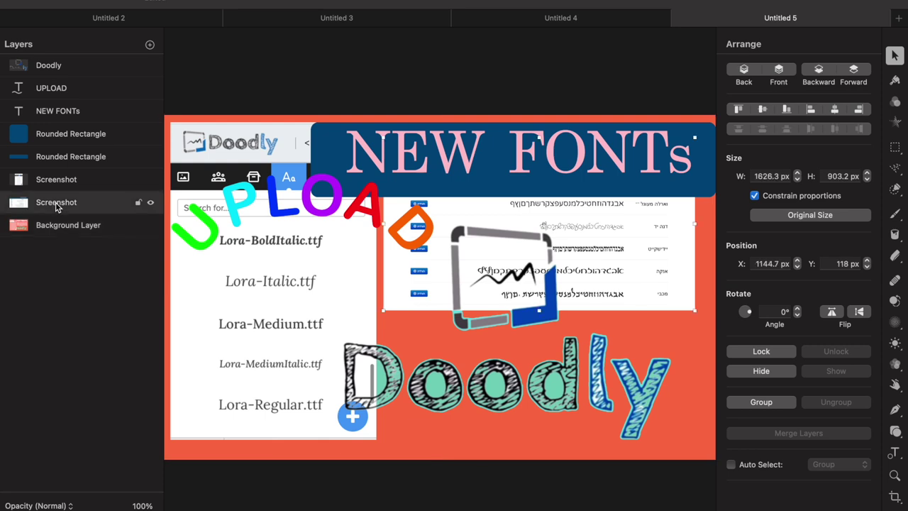
pyautogui.click(37, 227)
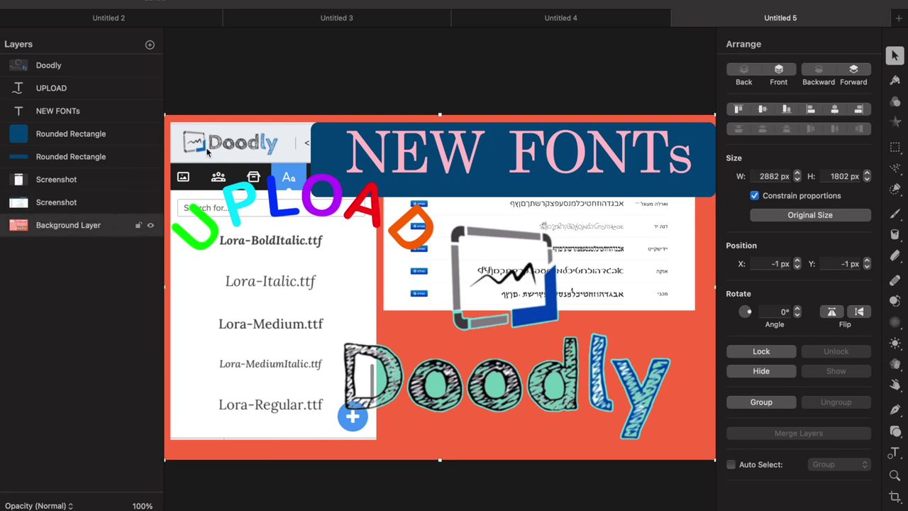
pyautogui.click(896, 236)
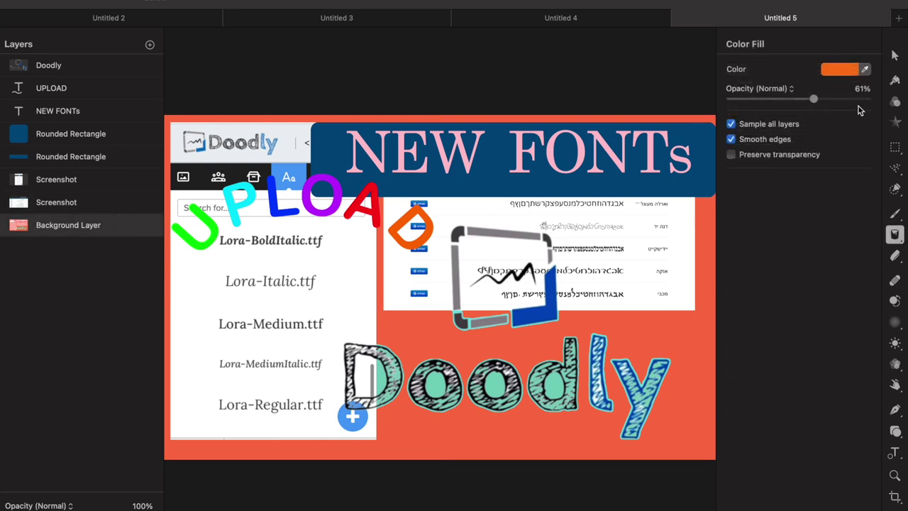
pyautogui.click(851, 71)
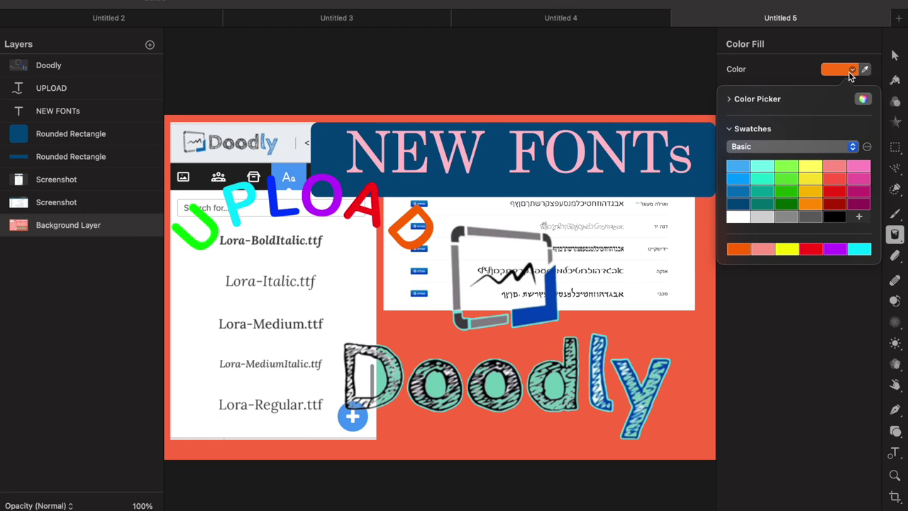
pyautogui.click(785, 164)
pyautogui.click(761, 165)
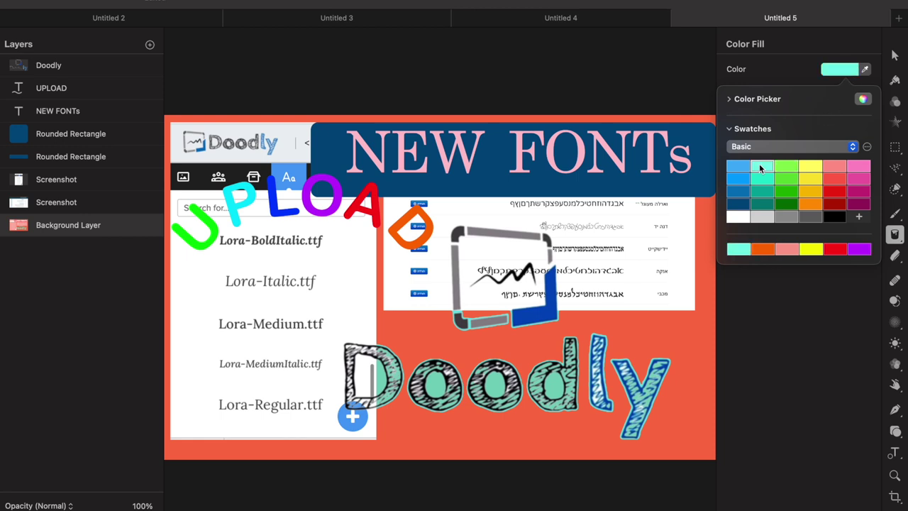
# Step: Fill the background with a bright yellow-green picked from the colour wheel
pyautogui.click(860, 100)
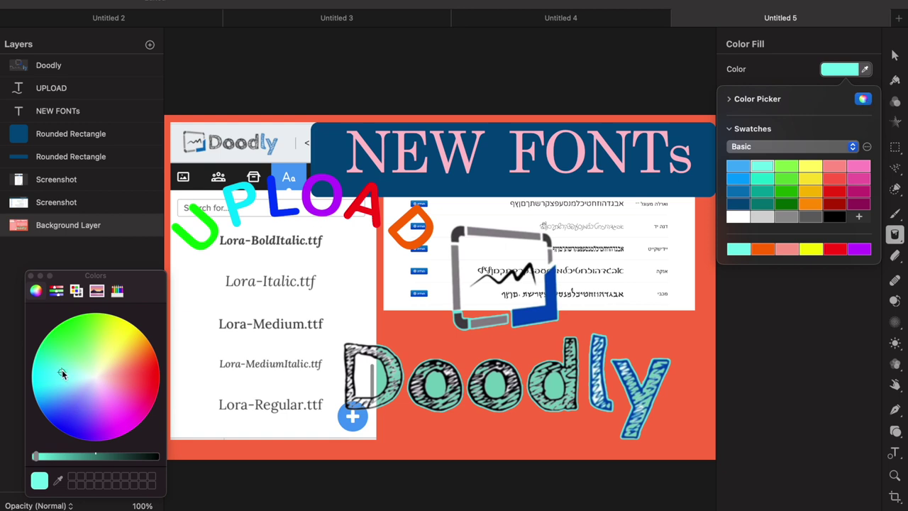
pyautogui.moveTo(60, 366); pyautogui.dragTo(125, 344)
pyautogui.click(409, 446)
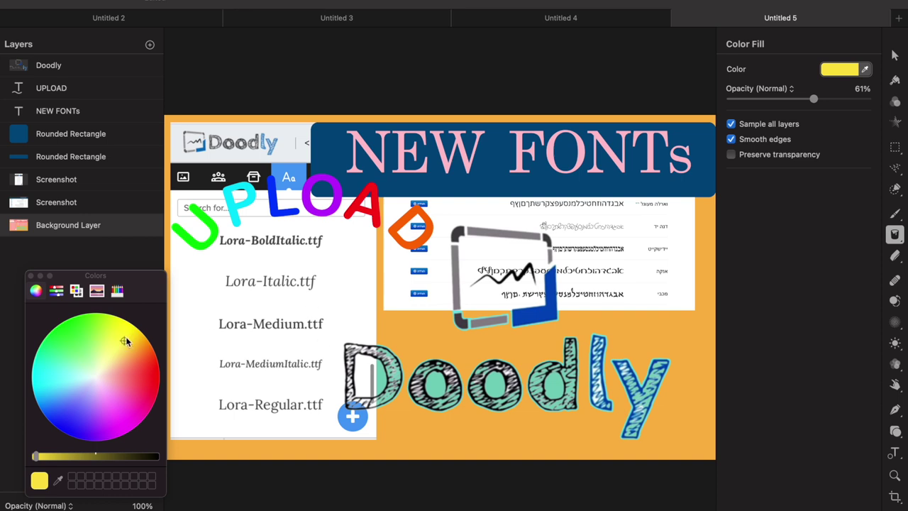
pyautogui.moveTo(126, 335); pyautogui.dragTo(128, 322)
pyautogui.click(474, 442)
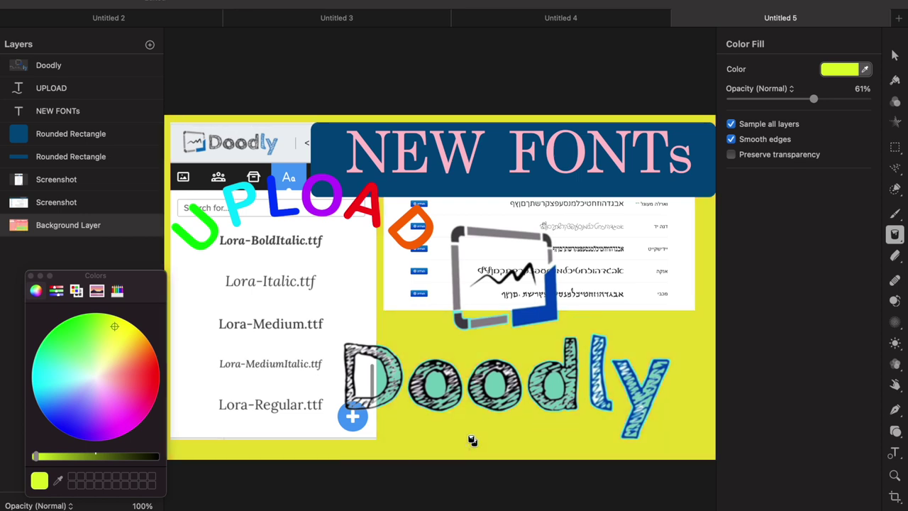
pyautogui.click(30, 275)
# Step: Select the Screenshot layers in turn, then the thin Rounded Rectangle layer
pyautogui.click(56, 202)
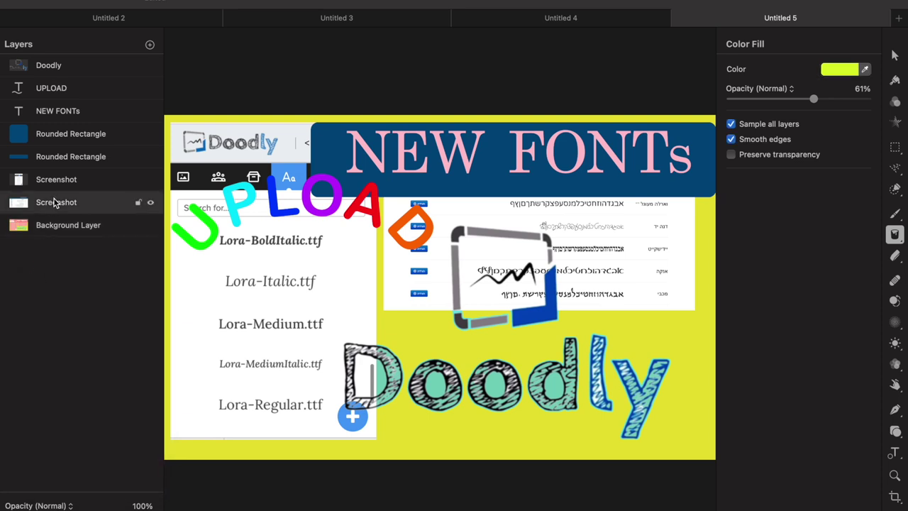
pyautogui.click(50, 178)
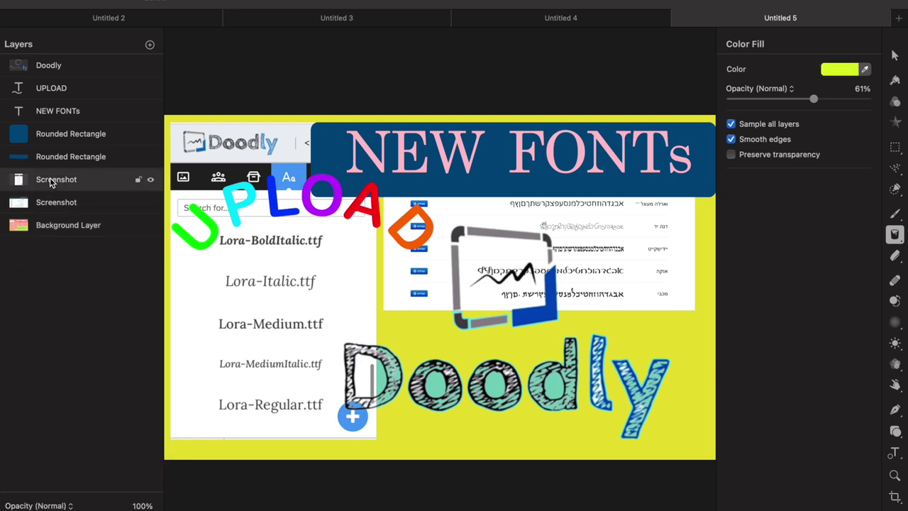
pyautogui.click(55, 157)
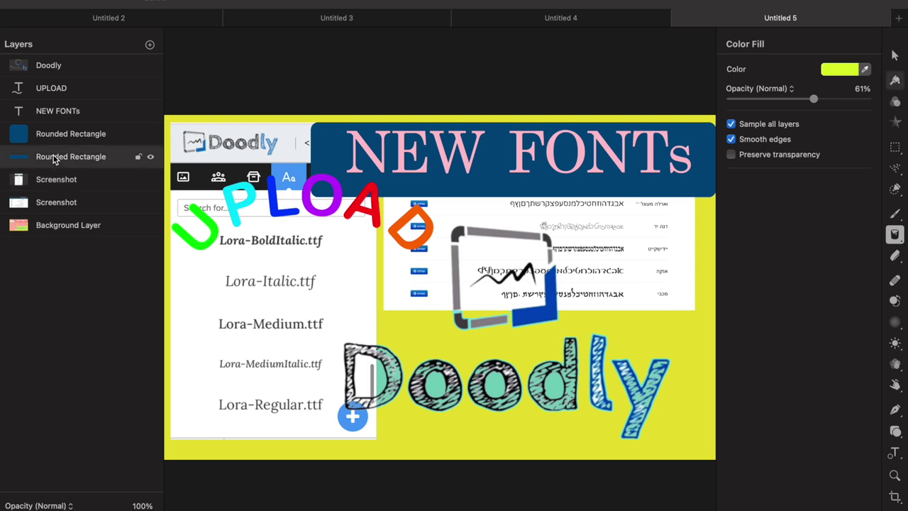
# Step: Nudge the NEW FONTs text left and down and shift the Doodly logo slightly right
pyautogui.click(64, 112)
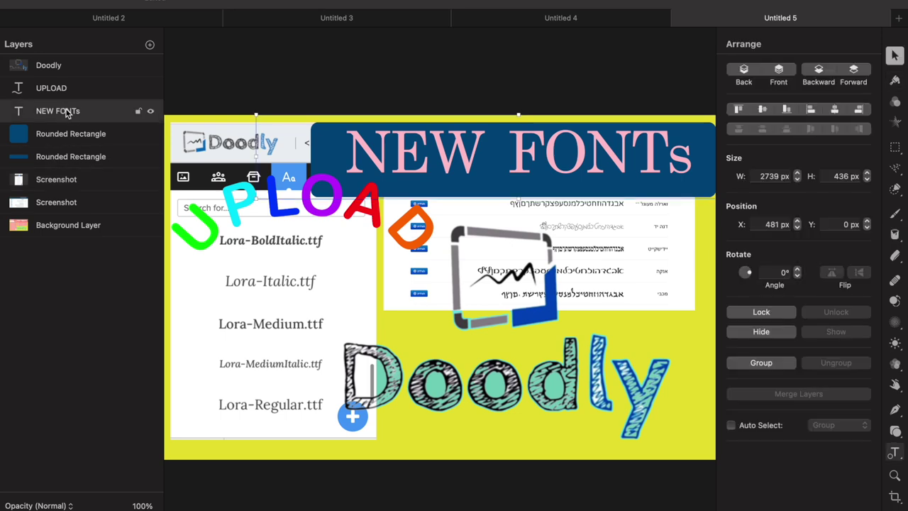
pyautogui.moveTo(567, 153); pyautogui.dragTo(554, 156)
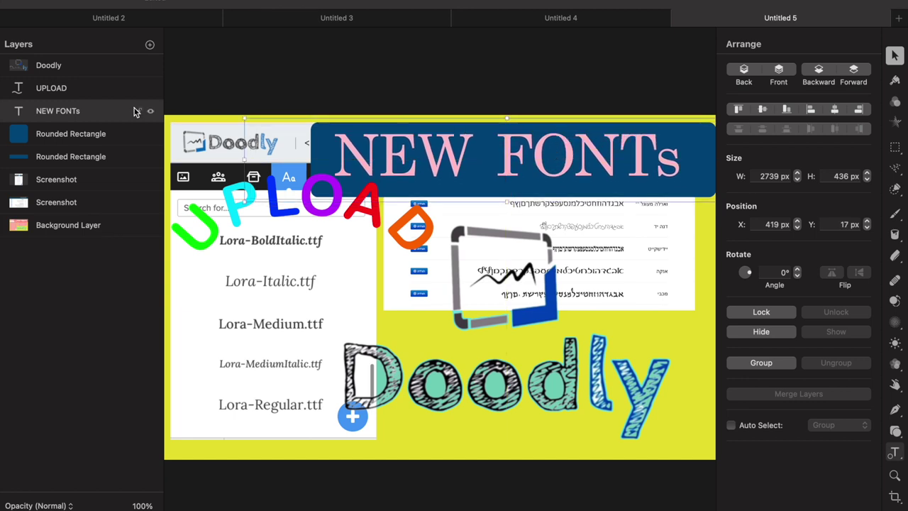
pyautogui.click(58, 88)
pyautogui.click(55, 69)
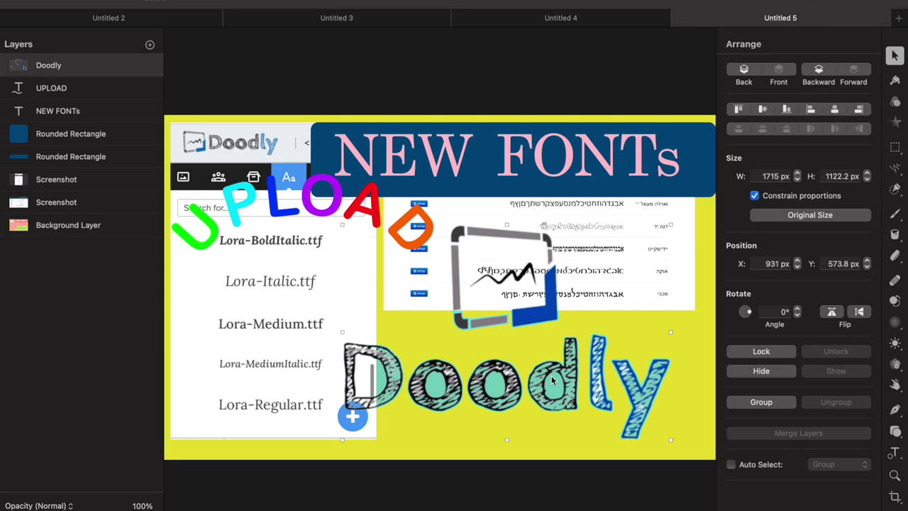
pyautogui.moveTo(541, 296)
pyautogui.mouseDown()
pyautogui.moveTo(596, 268)
pyautogui.moveTo(550, 300)
pyautogui.mouseUp()
pyautogui.press('Escape')
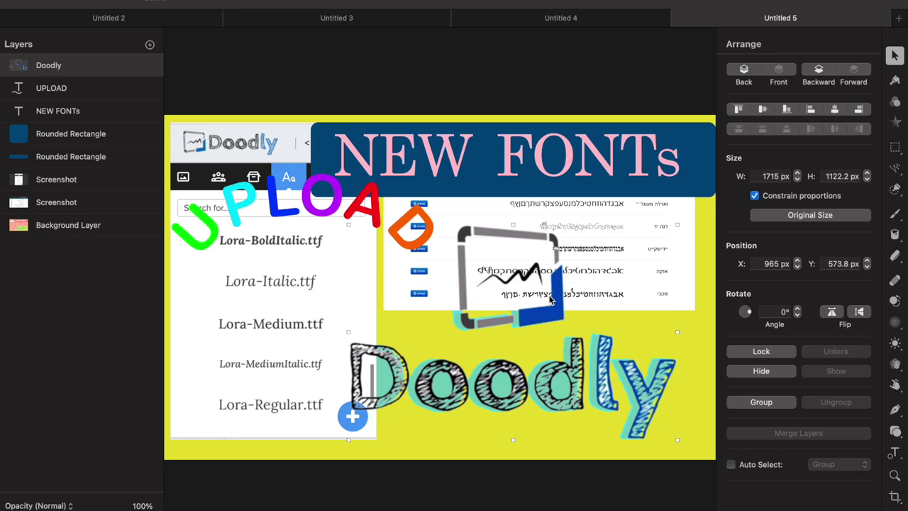
pyautogui.click(836, 1)
# Step: Resize the image to 1800 px wide
pyautogui.click(832, 15)
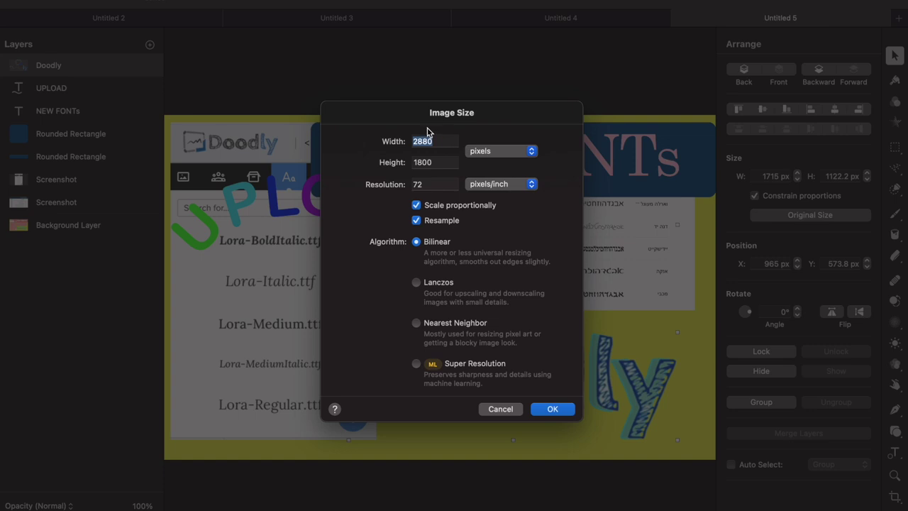
pyautogui.write('1800')
pyautogui.click(543, 410)
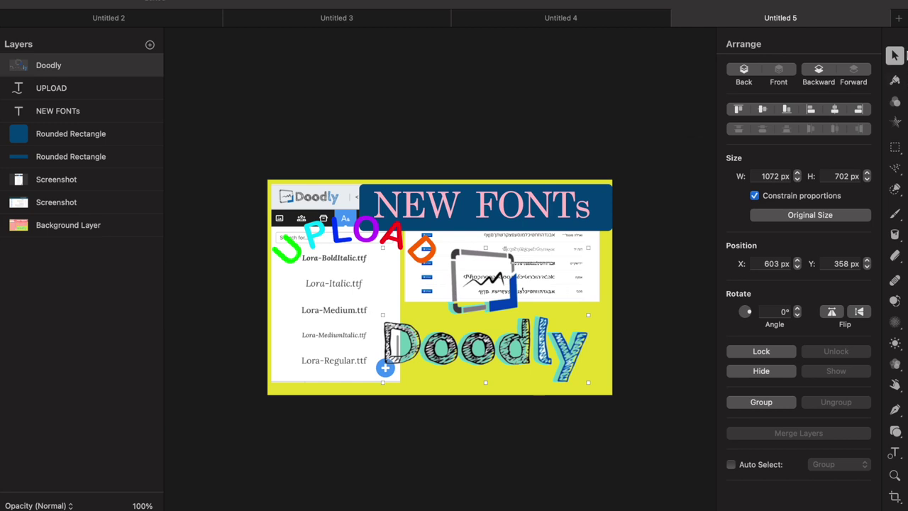
# Step: Export the thumbnail as JPEG named 'Upload new Font' with the tag 'doodly Fonts'
pyautogui.click(859, 2)
pyautogui.click(859, 2)
pyautogui.click(858, 2)
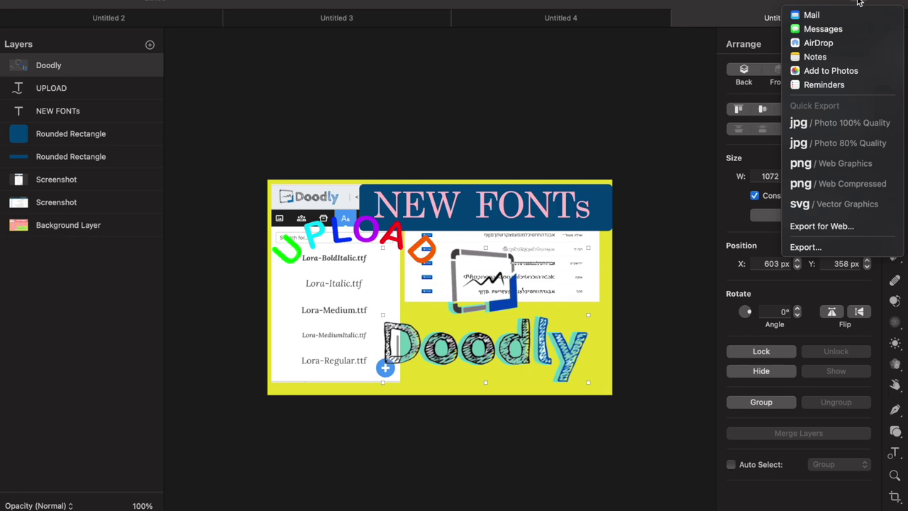
pyautogui.click(806, 248)
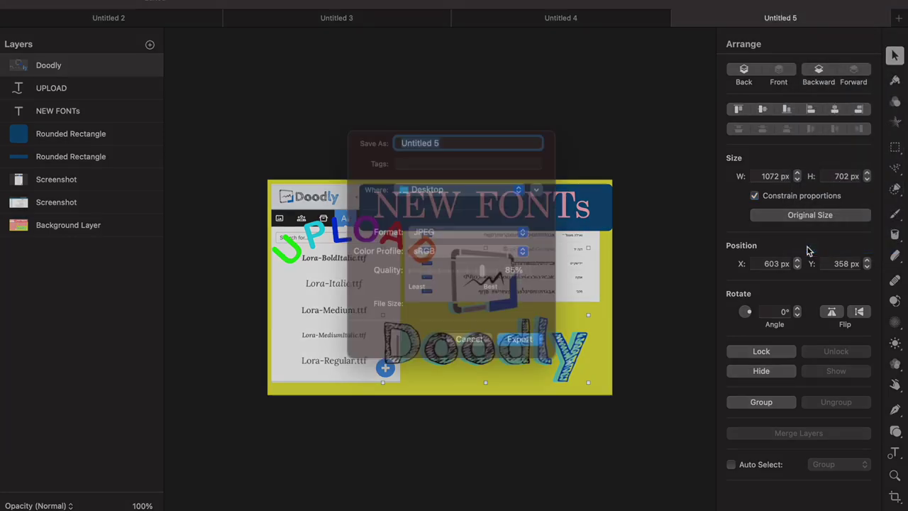
pyautogui.write('N')
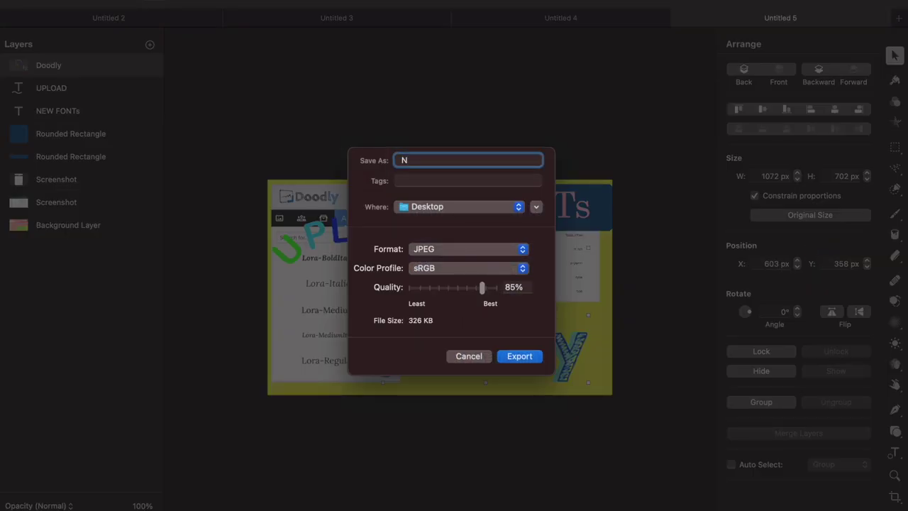
pyautogui.press('BackSpace')
pyautogui.write('Upload new Font')
pyautogui.click(479, 181)
pyautogui.write('d')
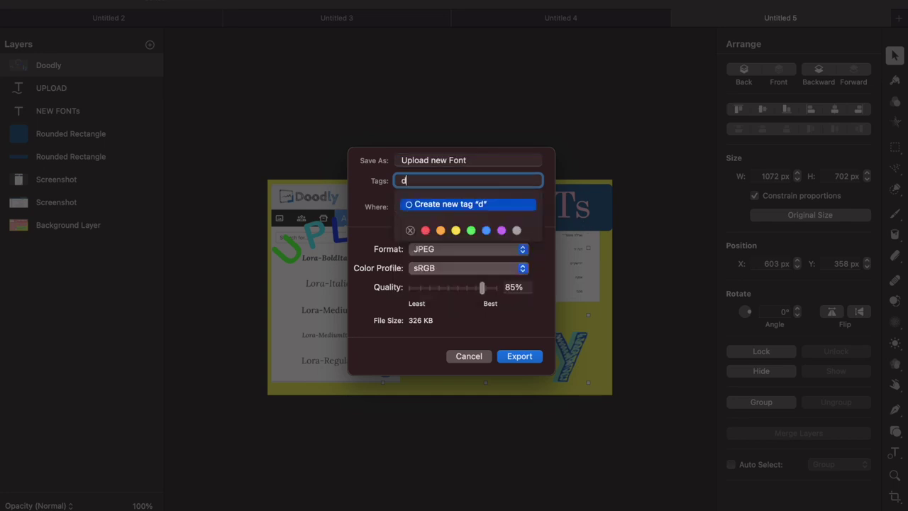
pyautogui.write('oodly Fonts')
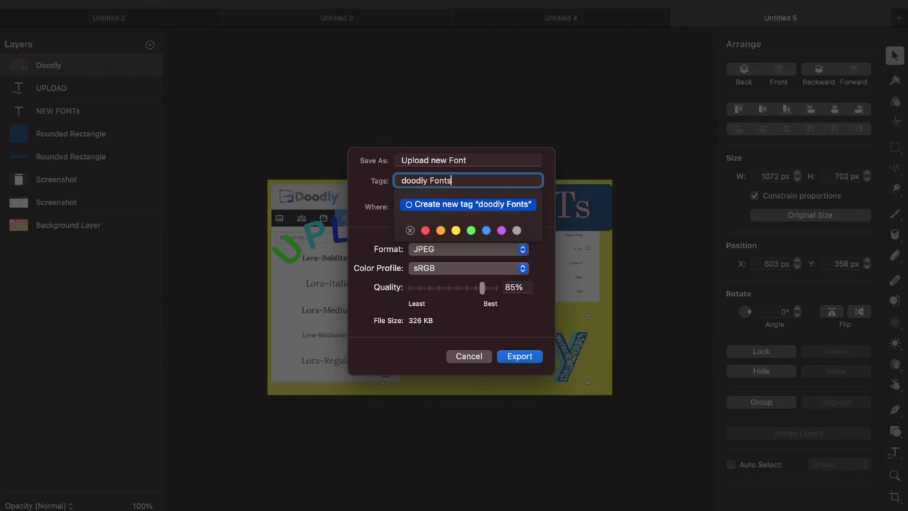
pyautogui.click(522, 359)
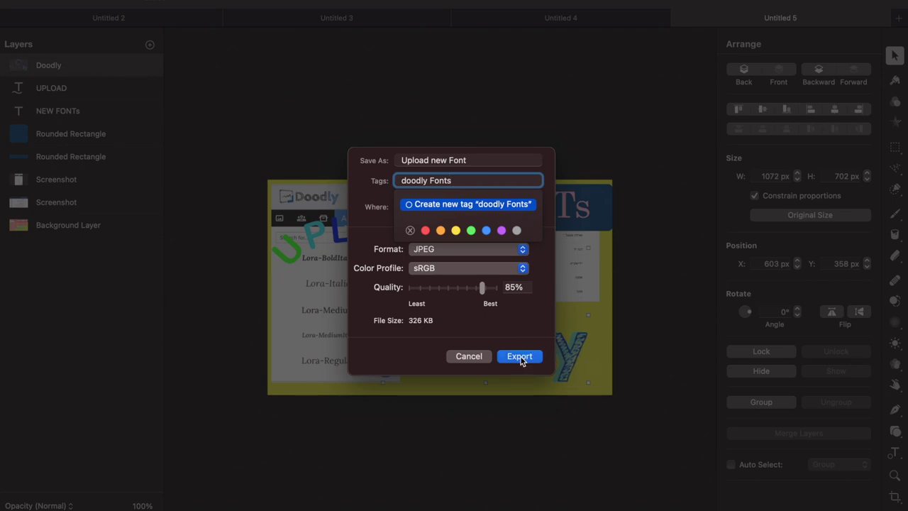